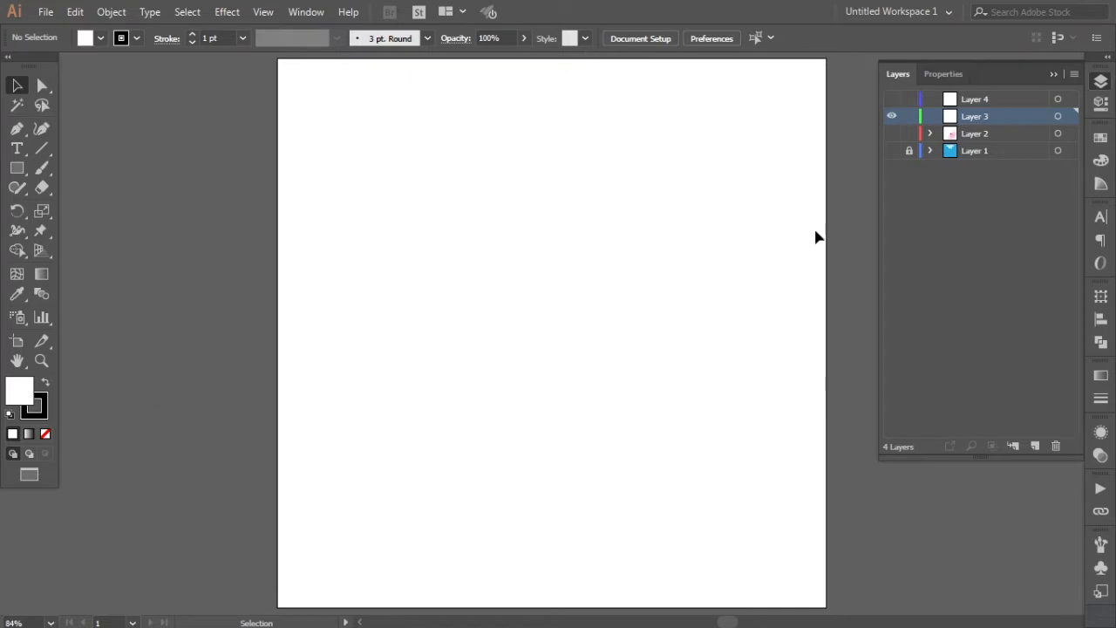
Step: Preview the finished pompom example, then hide it and the blue background layer
click(891, 151)
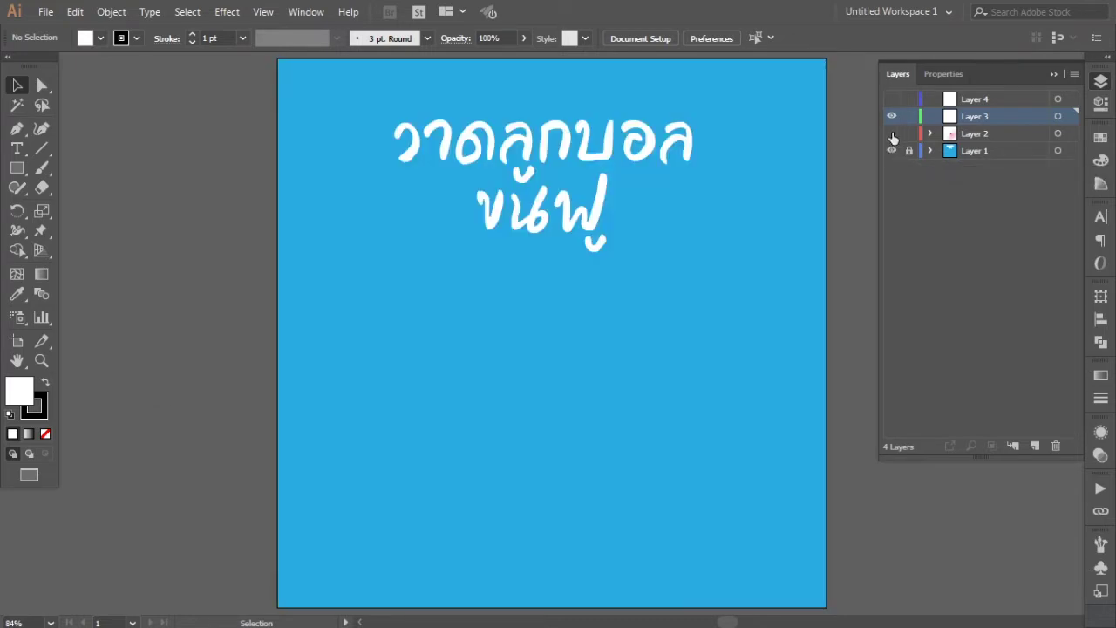
click(891, 133)
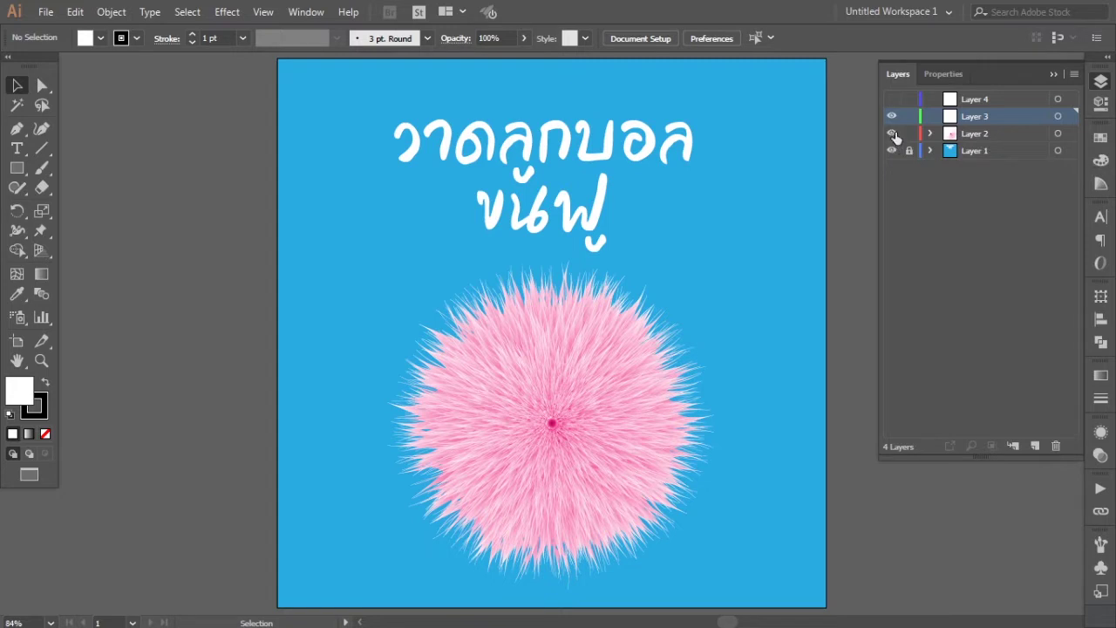
click(891, 134)
click(891, 151)
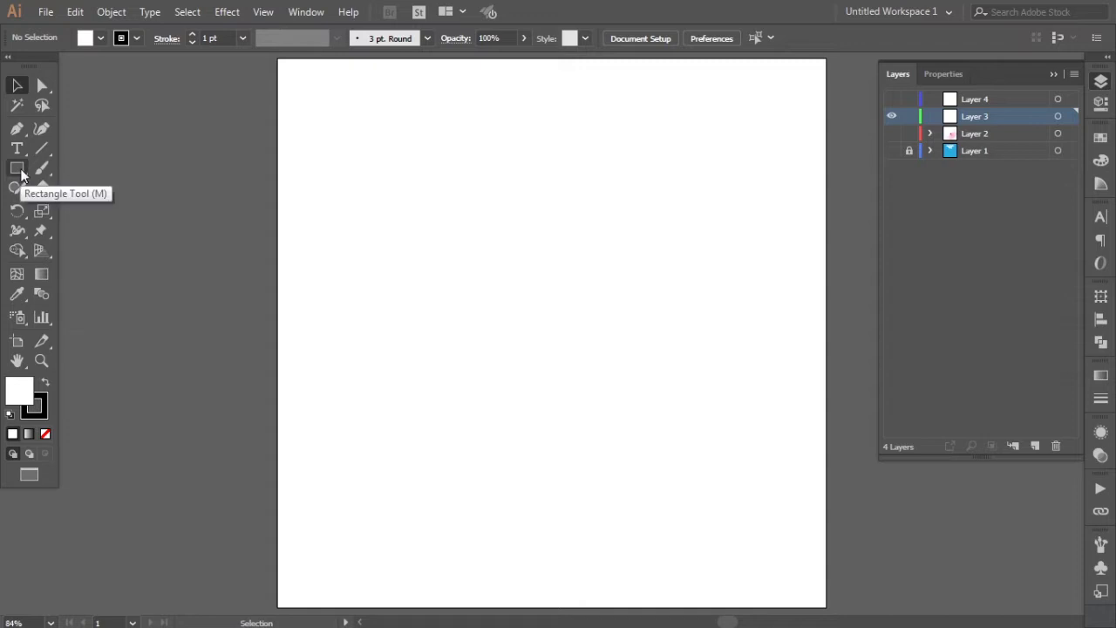
Step: Draw a 50-point star with 25 px and 50 px radii at the canvas centre
click(21, 172)
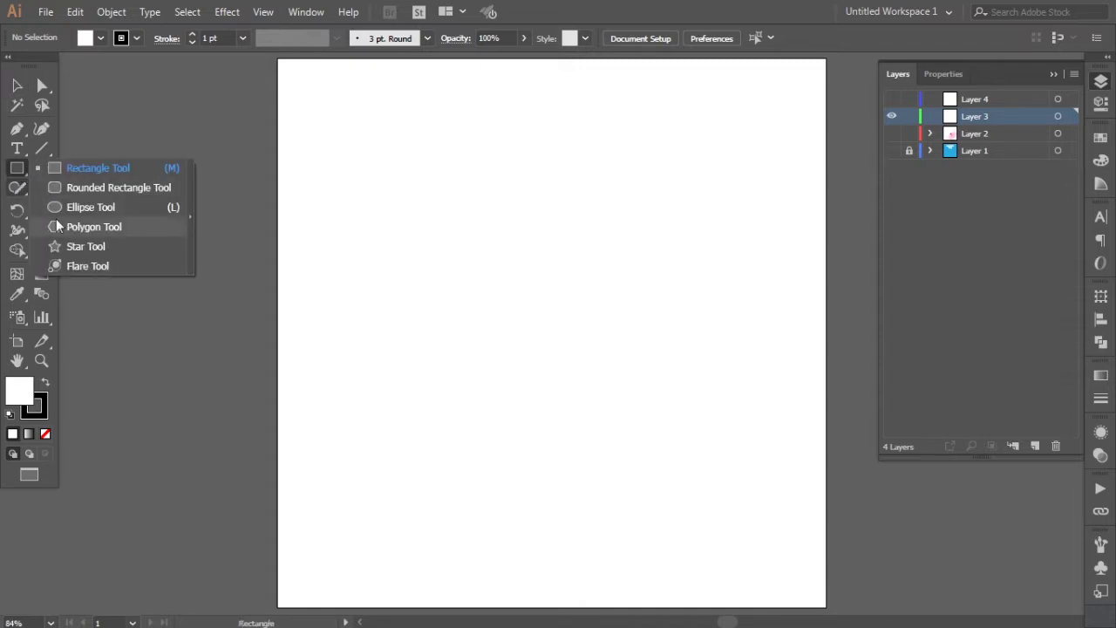
click(70, 248)
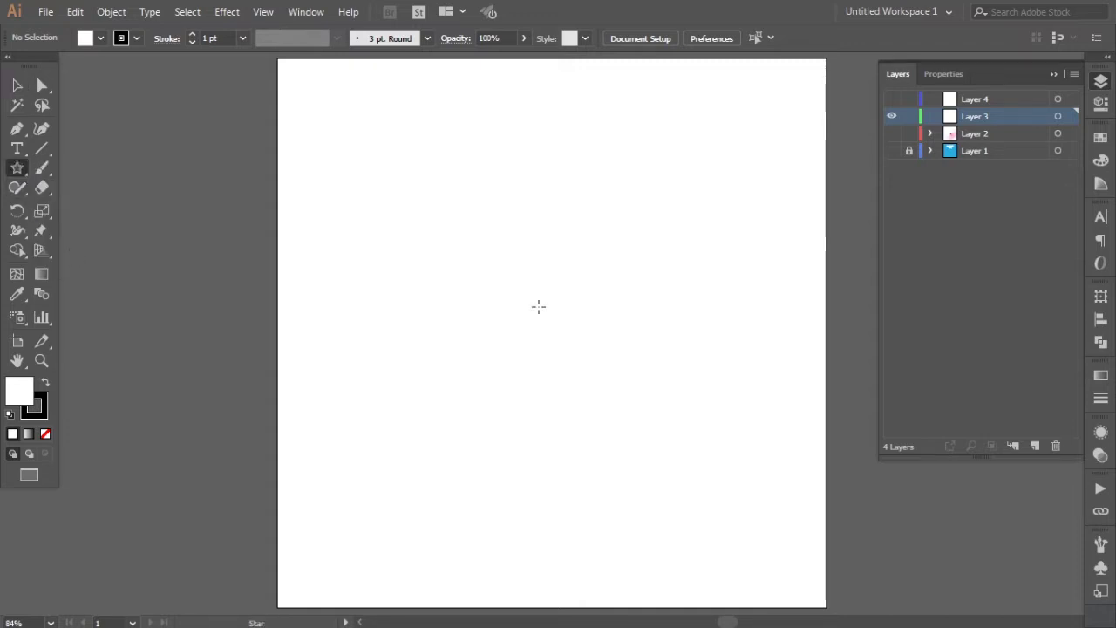
click(538, 306)
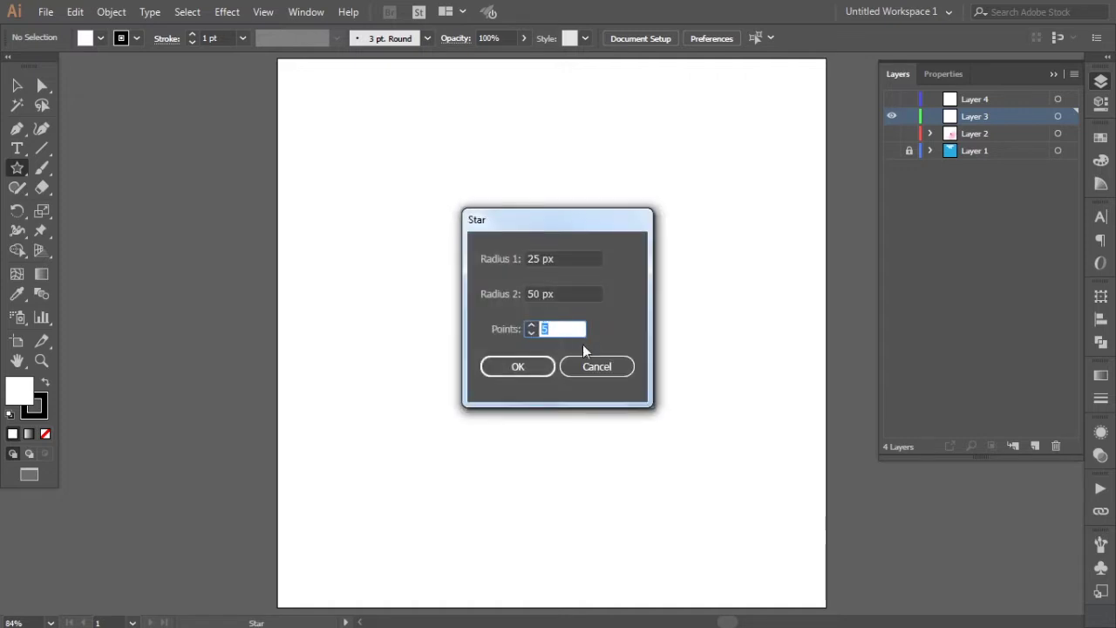
click(567, 328)
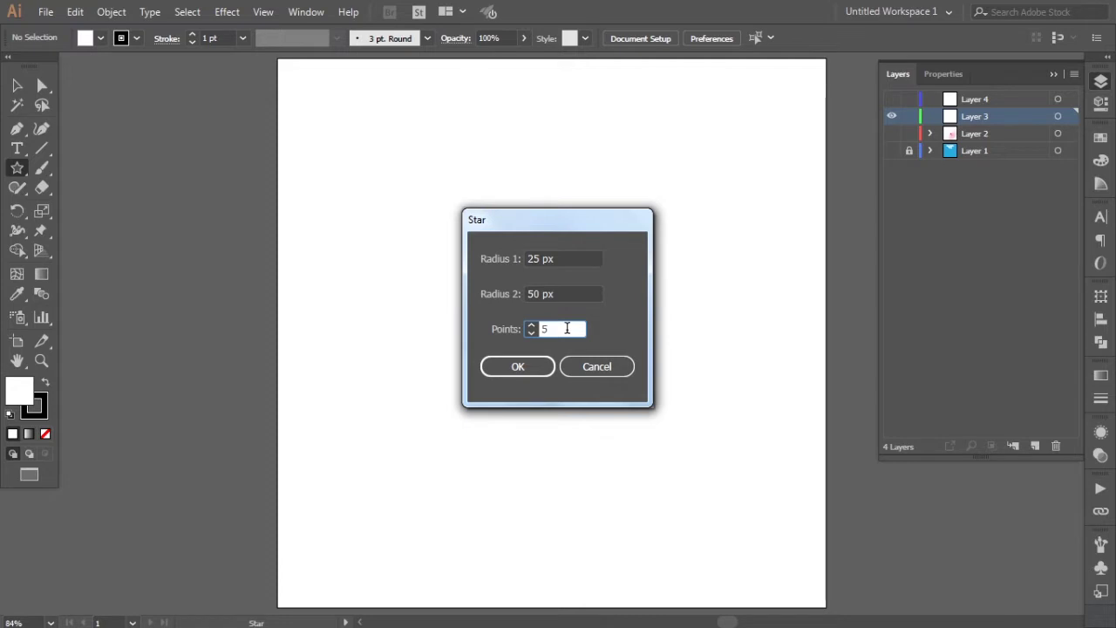
text(0)
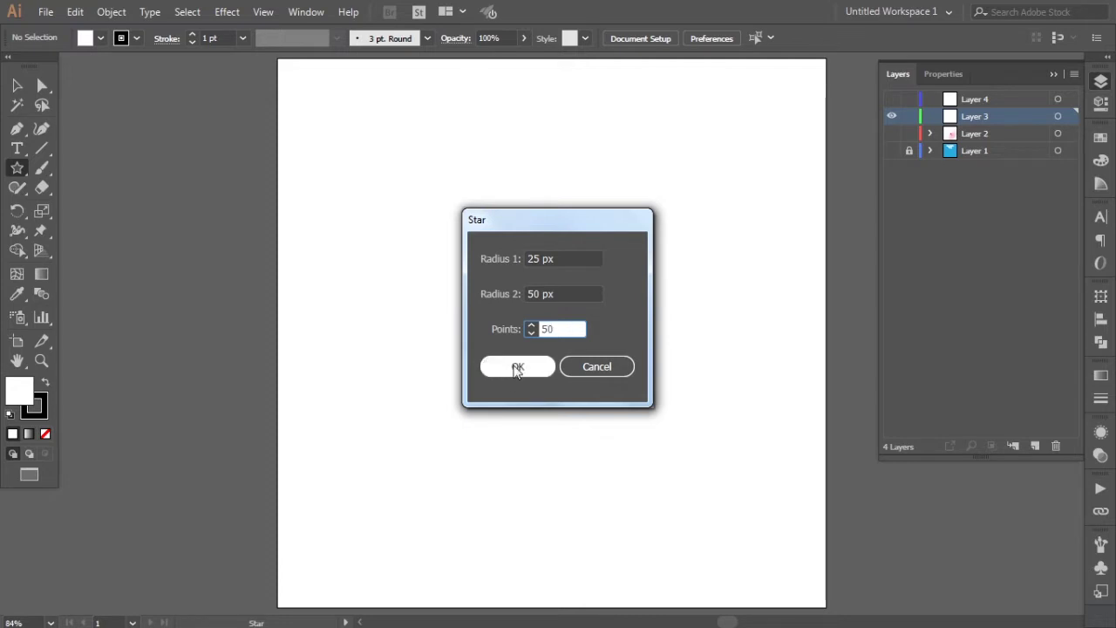
click(518, 369)
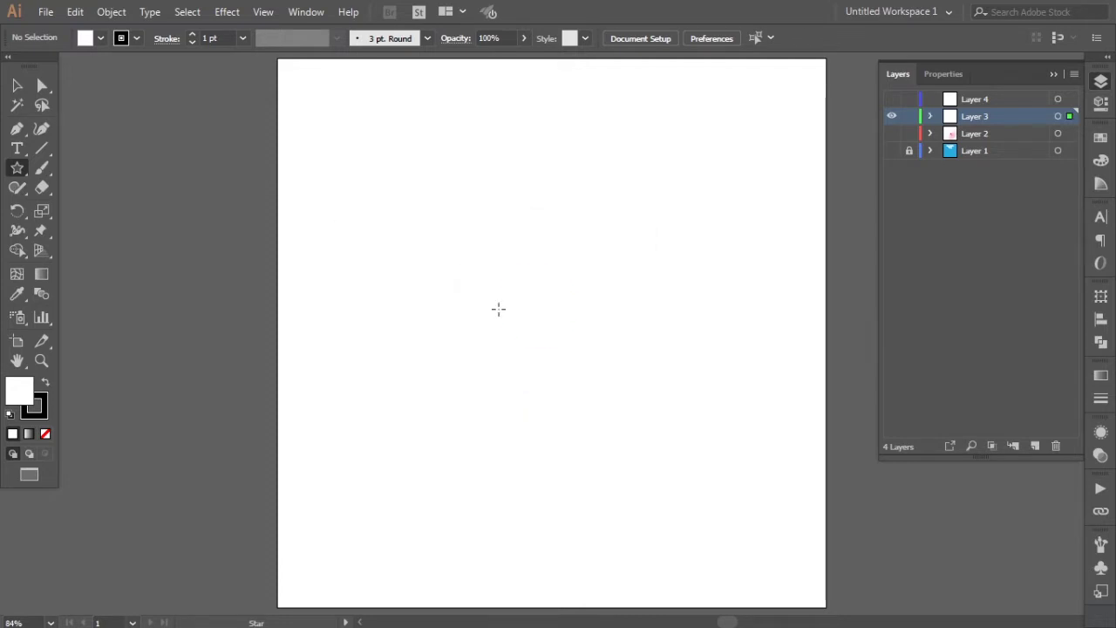
Step: Scale the star to 400 px wide and align it to the artboard's horizontal and vertical centre
click(16, 85)
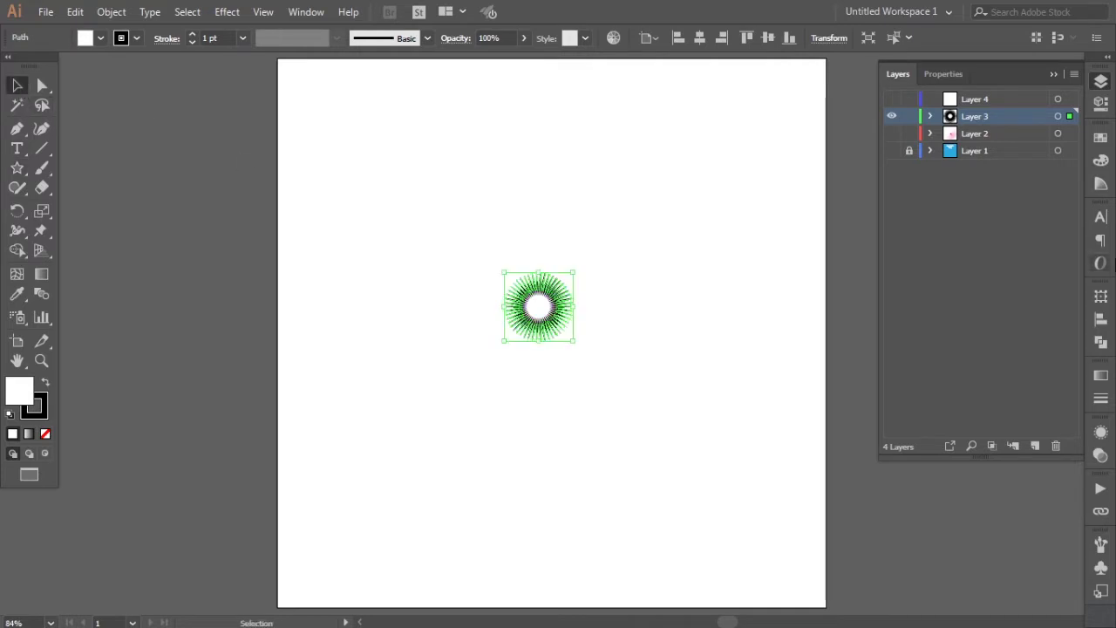
click(1101, 296)
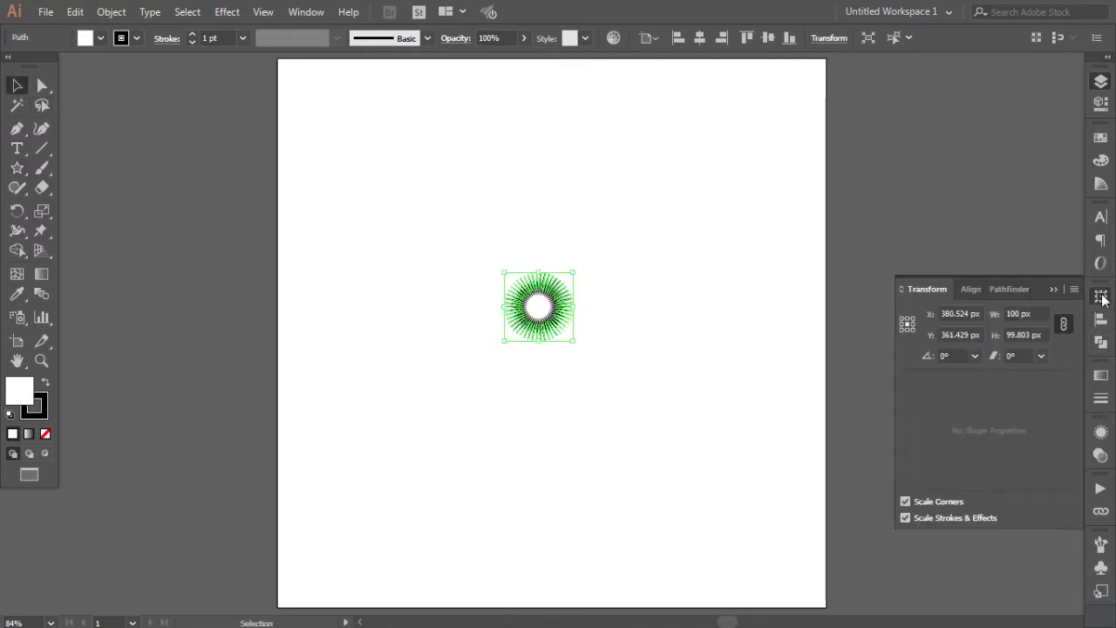
click(1044, 314)
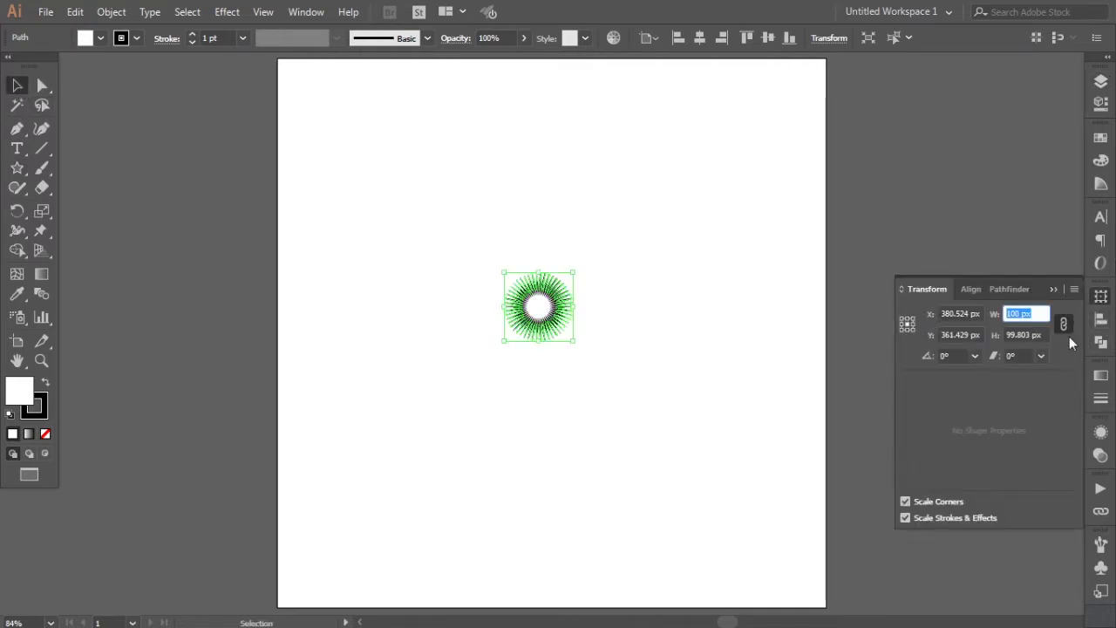
text(400)
key(Return)
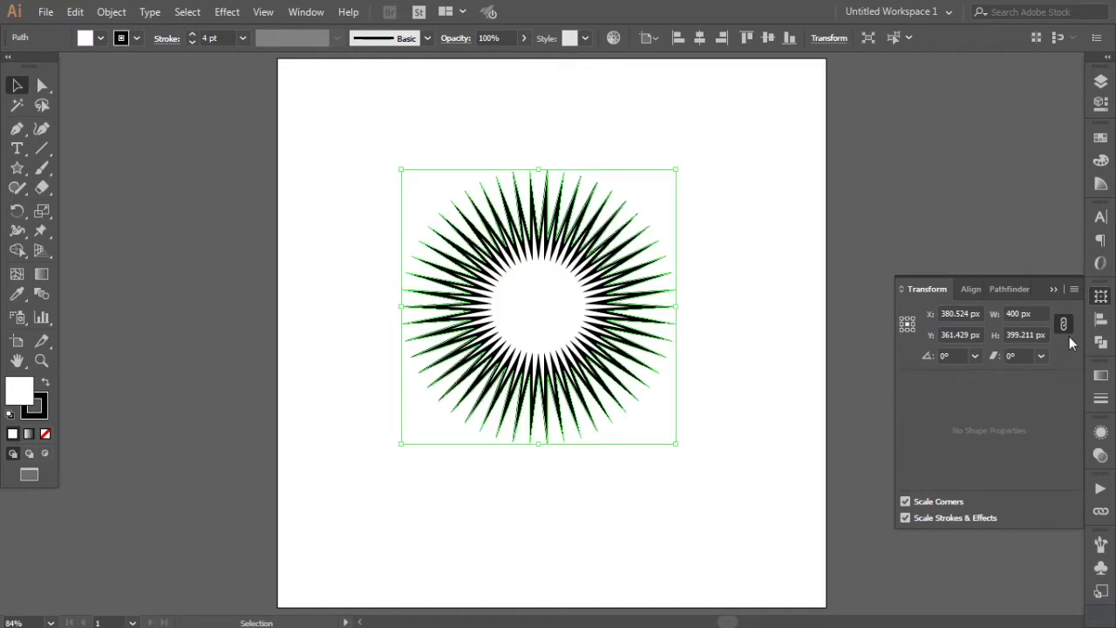
click(965, 288)
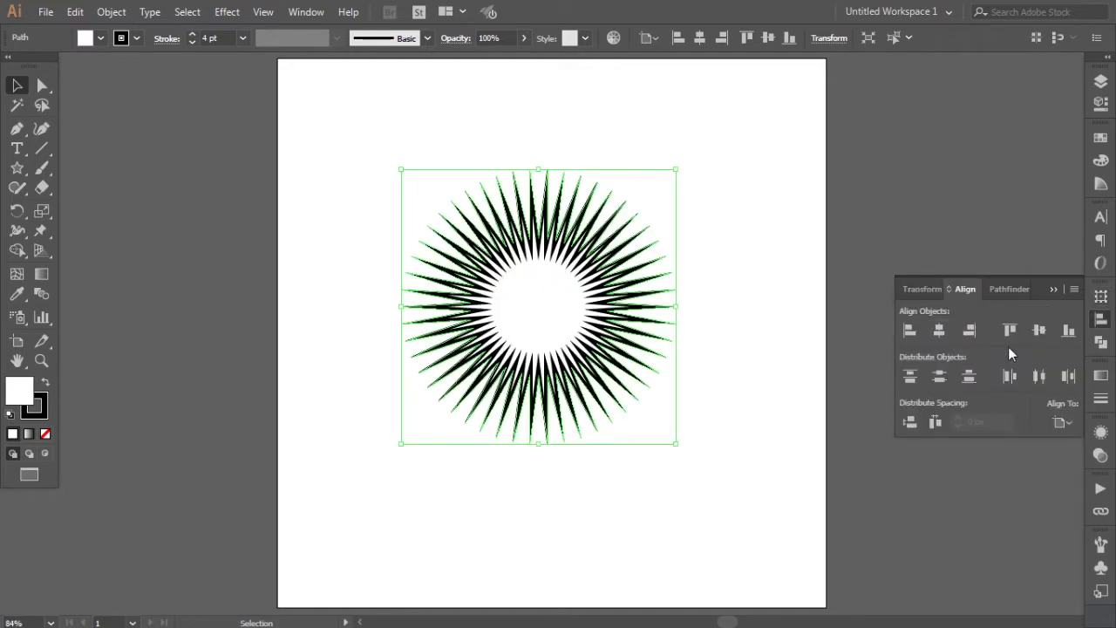
click(1040, 331)
click(921, 289)
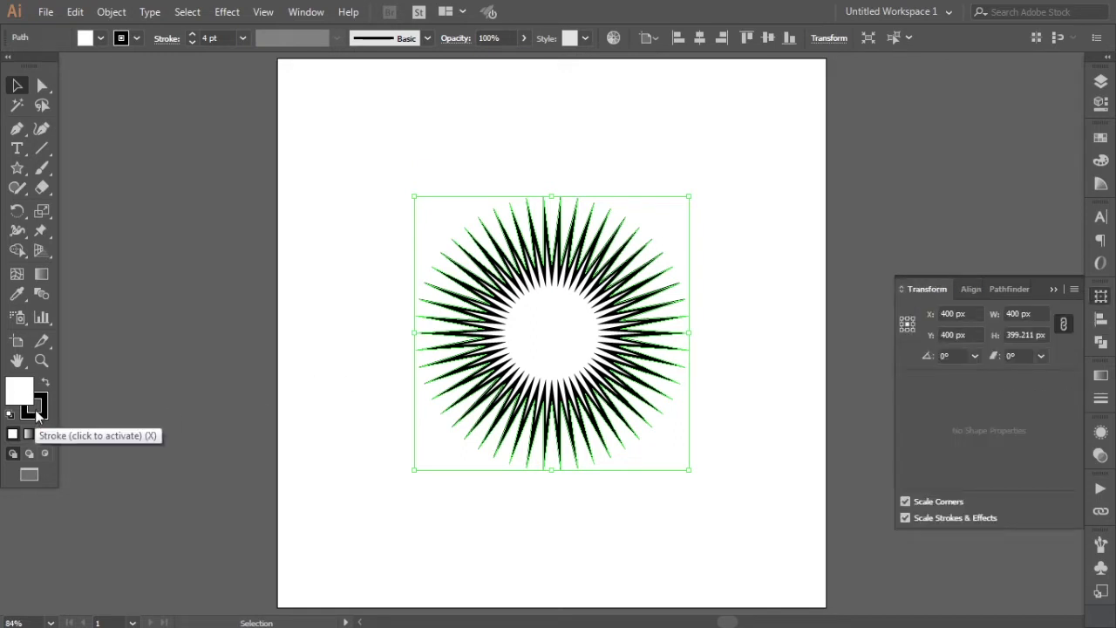
Step: Set the star's stroke to None and fill it with the White, Black gradient swatch
click(39, 407)
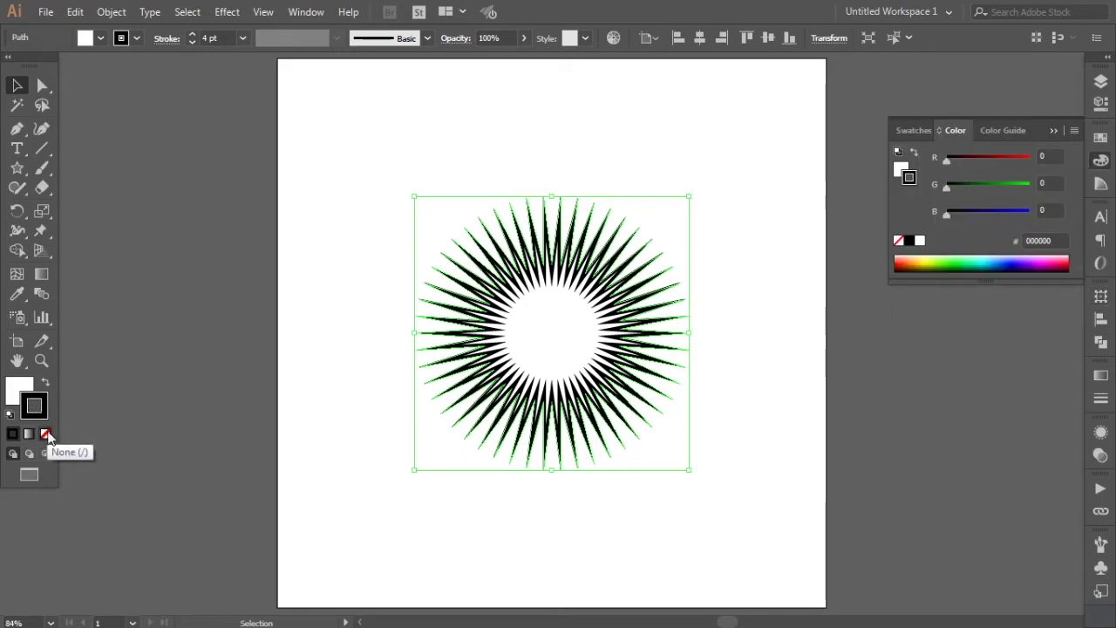
click(46, 433)
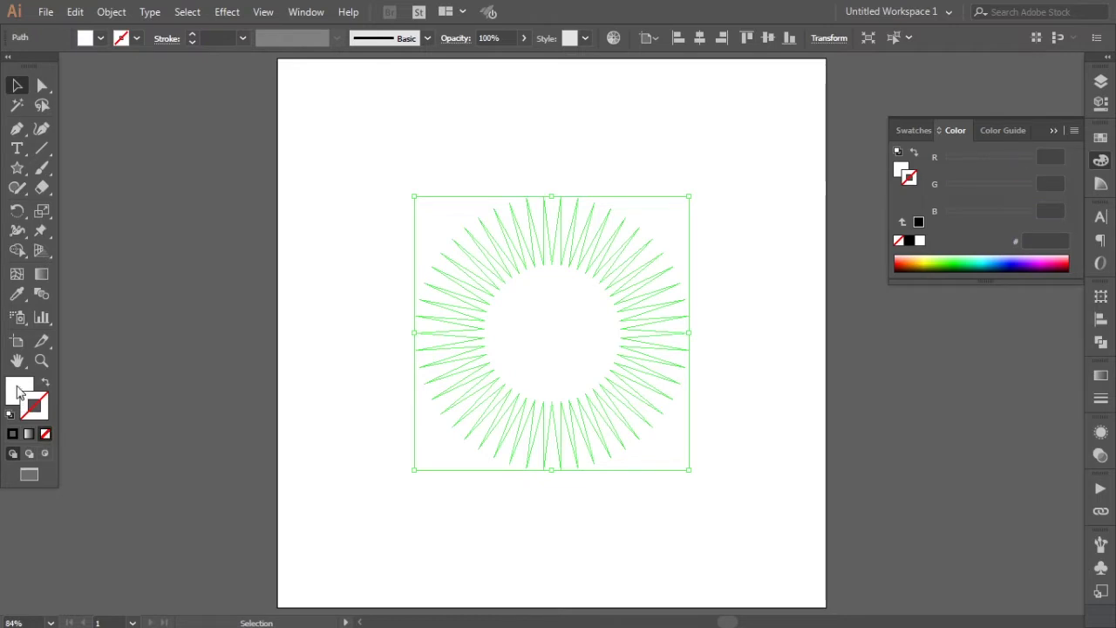
click(22, 390)
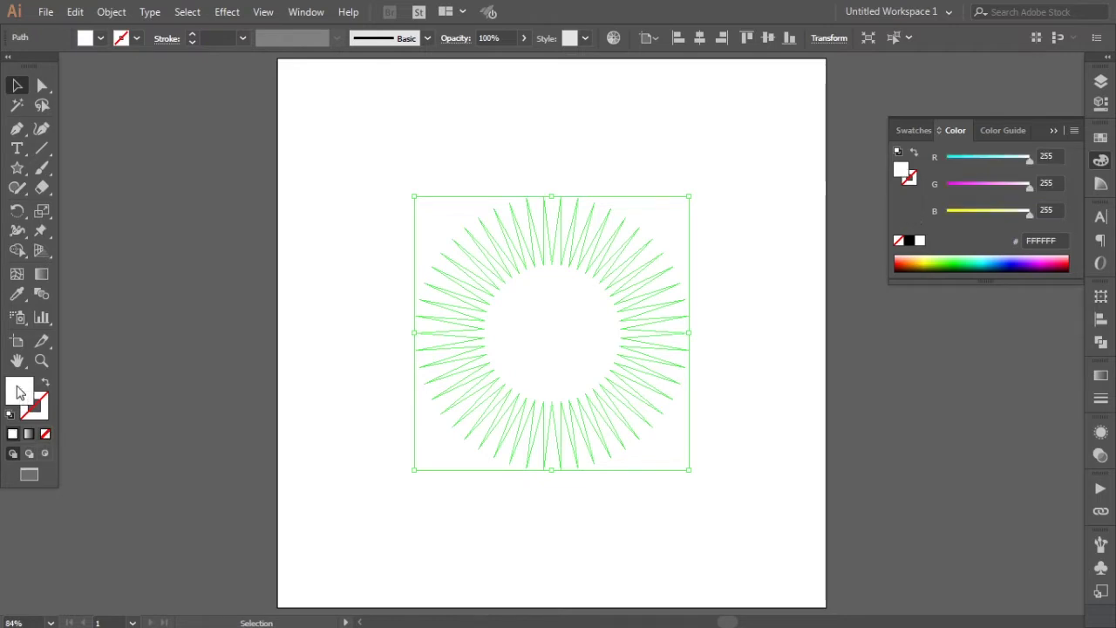
click(910, 131)
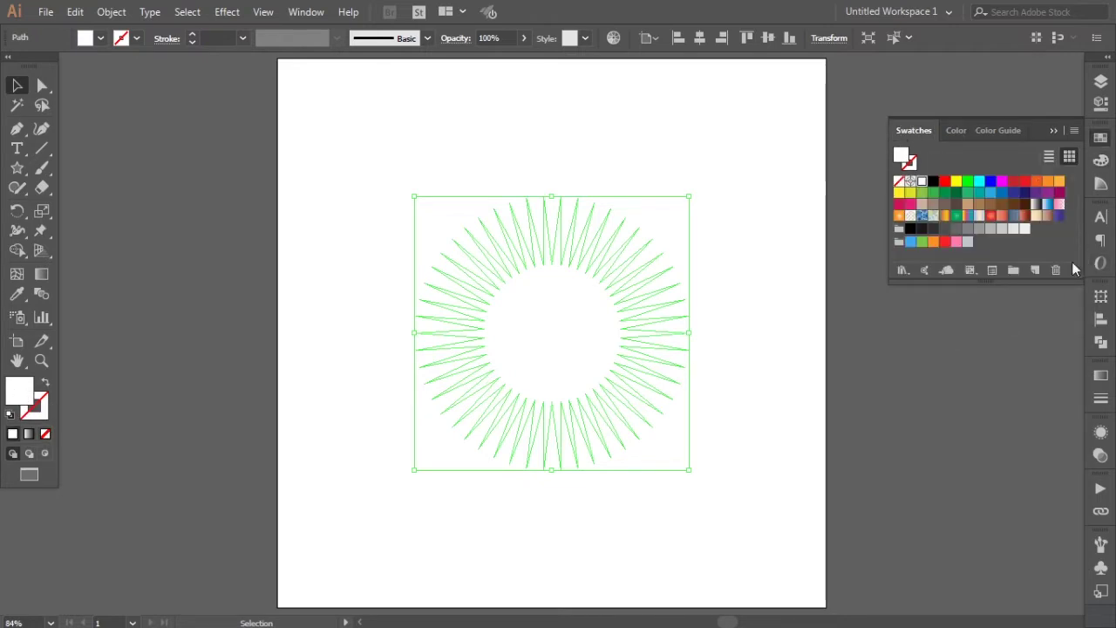
click(1036, 204)
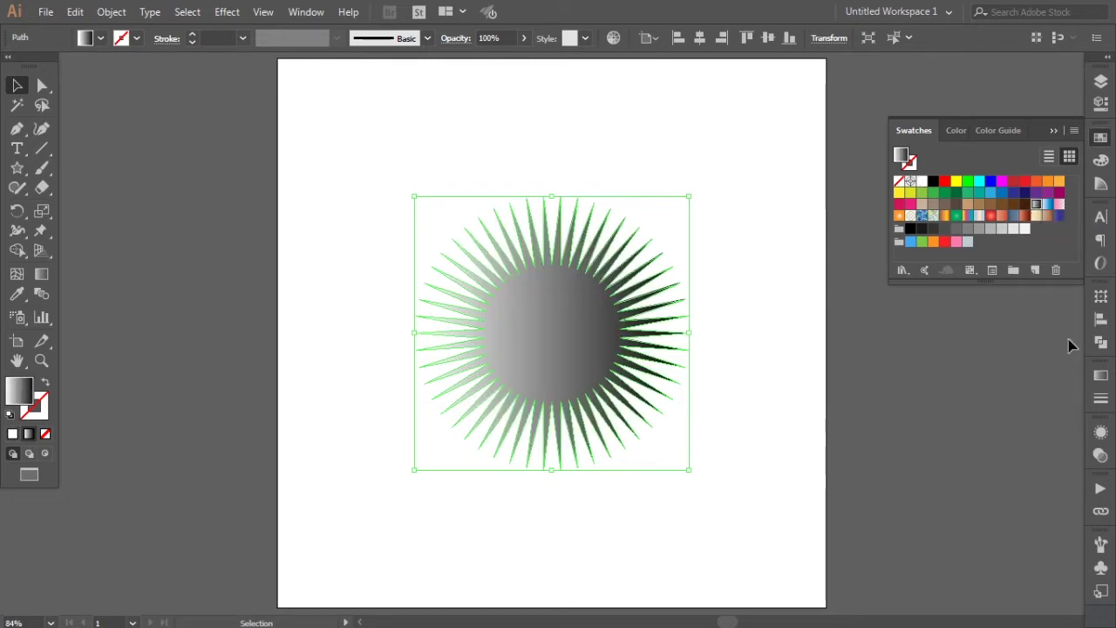
Step: Make the star's gradient Radial and reverse it so black sits at the centre
click(1100, 375)
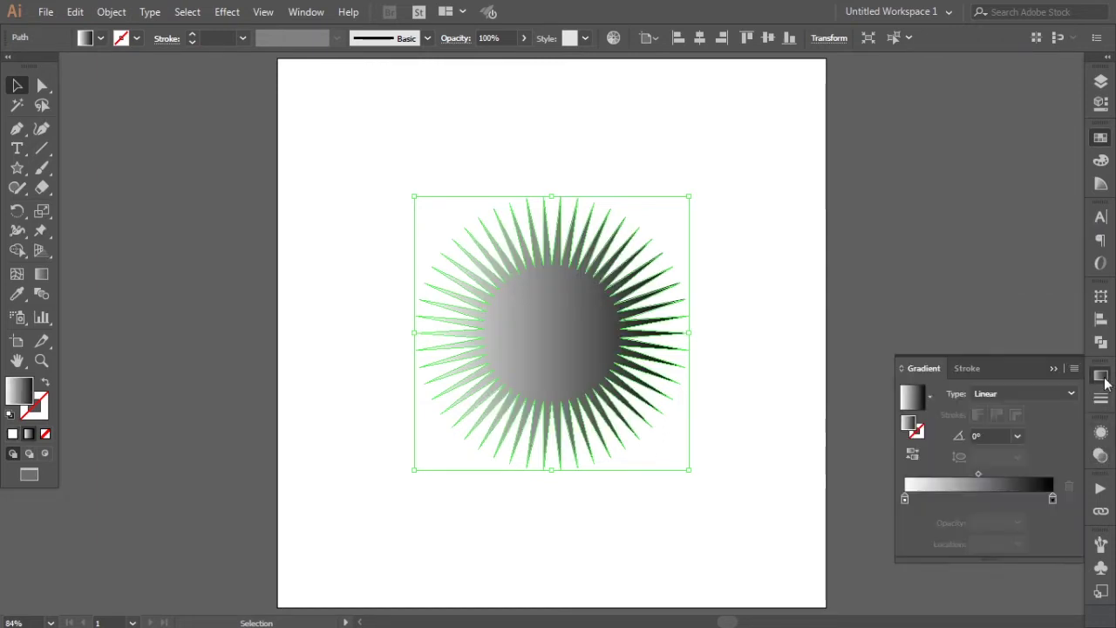
click(1039, 394)
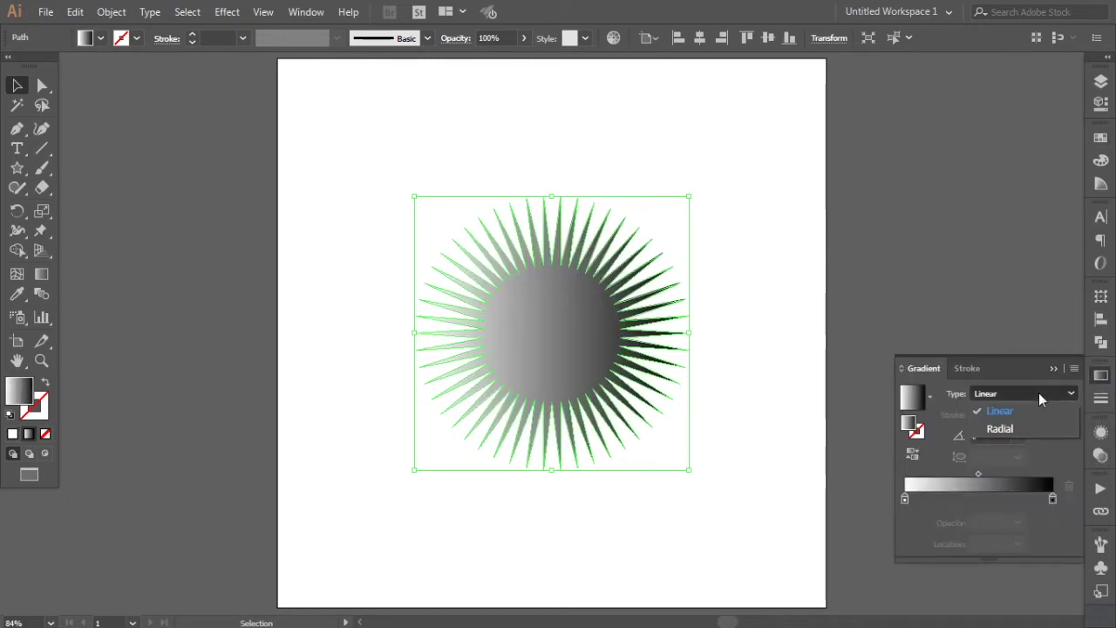
click(1003, 429)
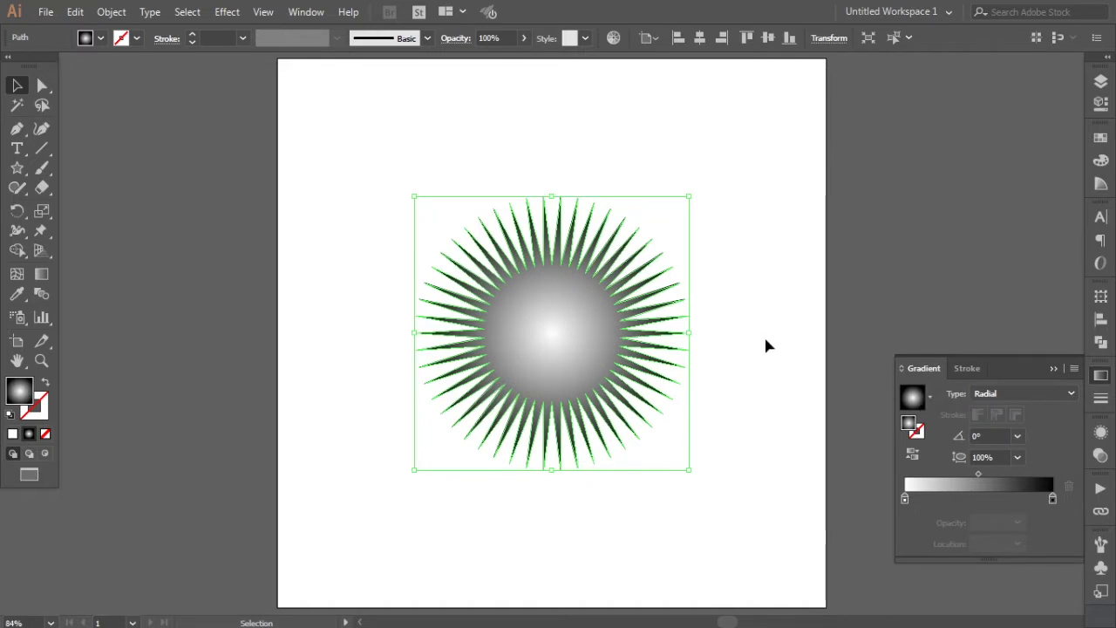
click(912, 454)
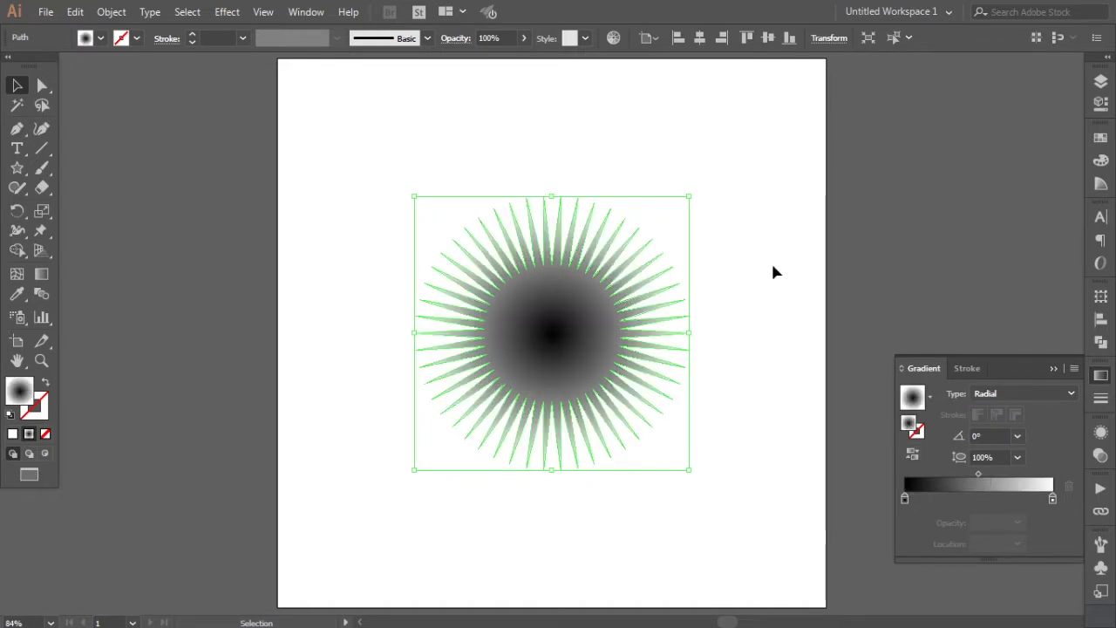
click(715, 288)
click(563, 326)
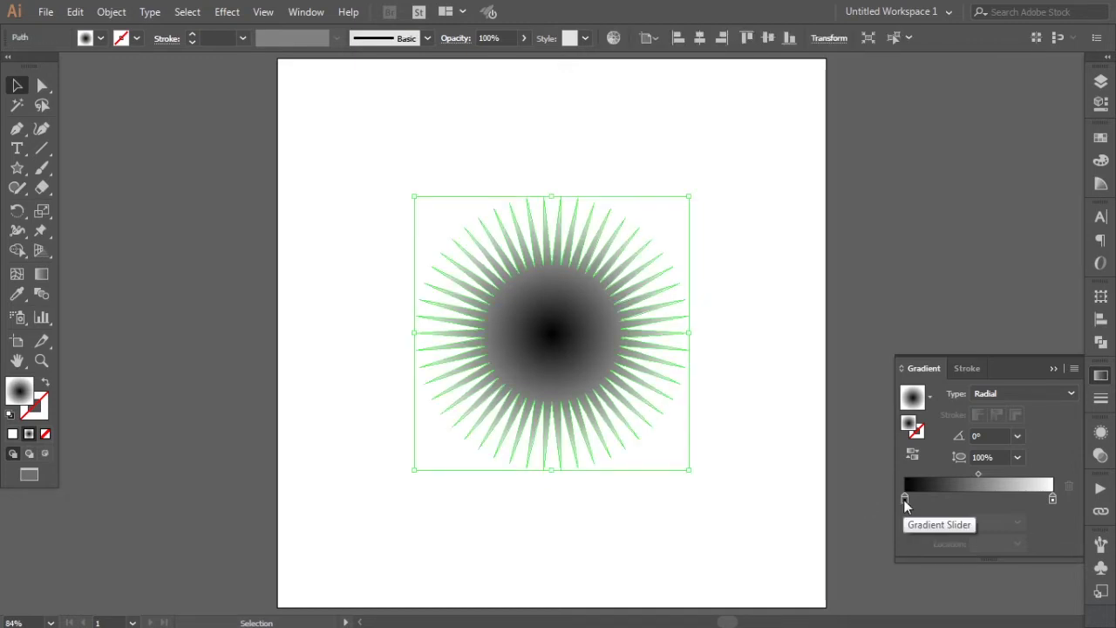
Step: Change the gradient's black left stop to a pink swatch
click(903, 499)
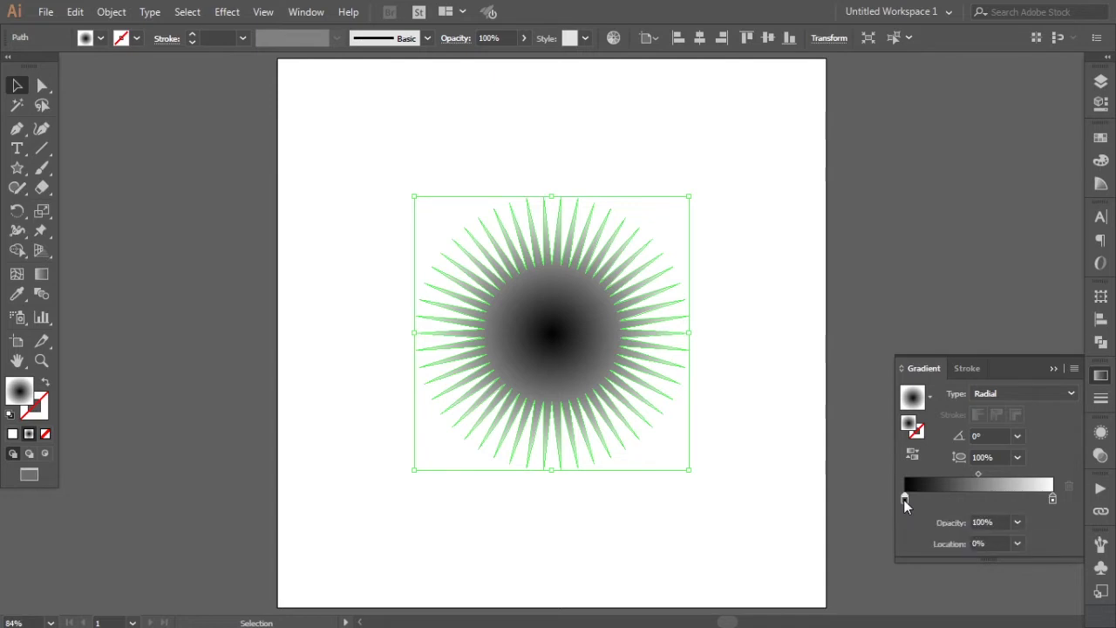
double_click(903, 500)
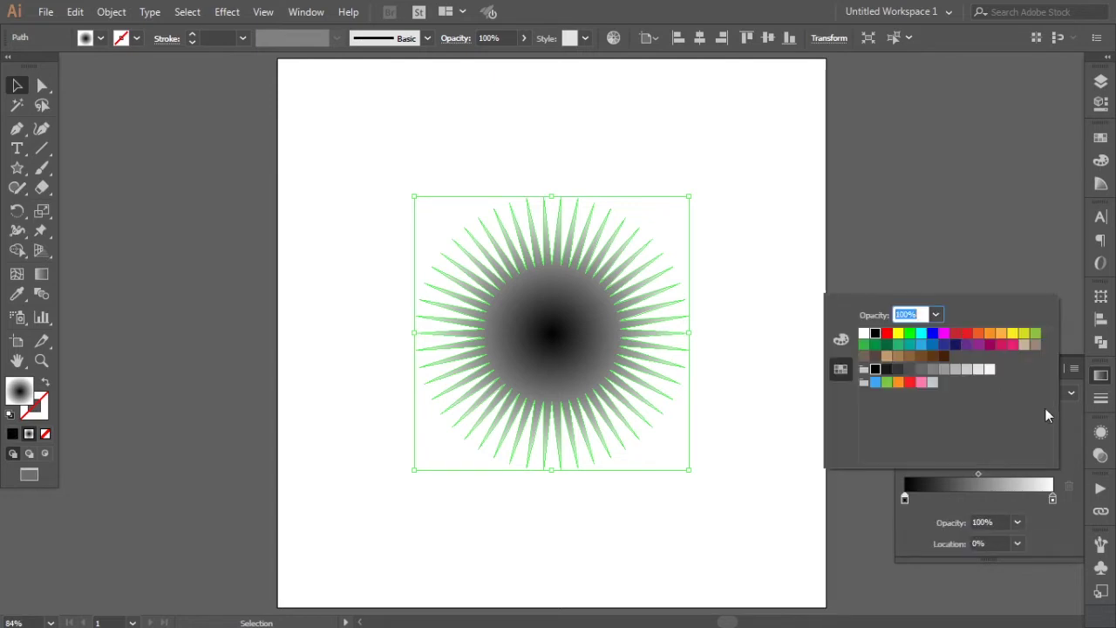
click(1012, 346)
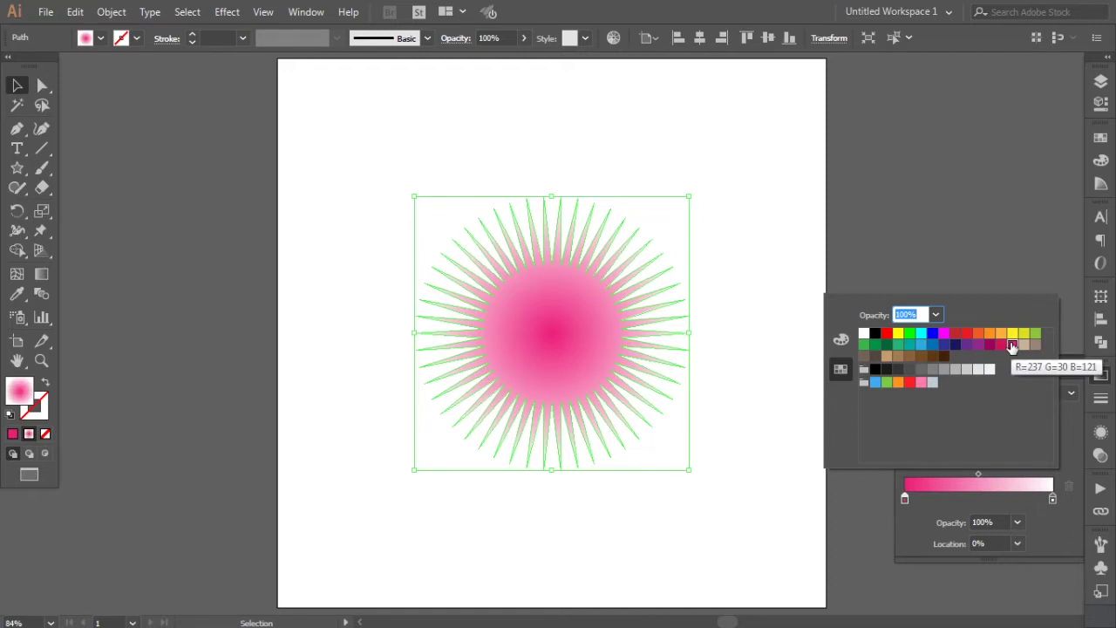
click(909, 512)
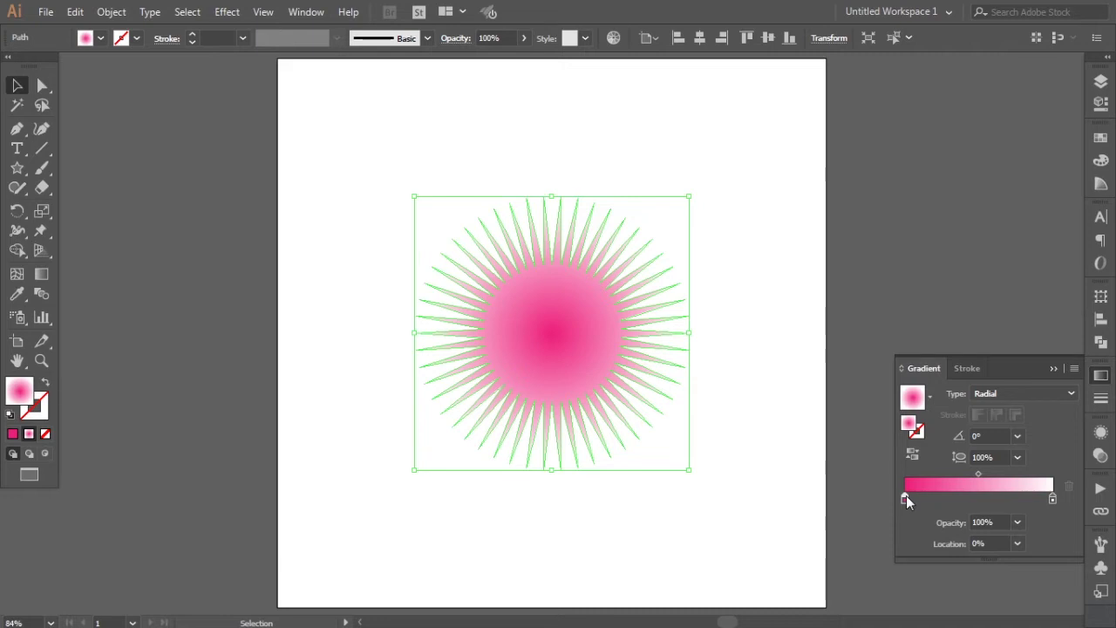
Step: Add a light-pink gradient stop at the 50.27% midpoint
drag(907, 497, 982, 492)
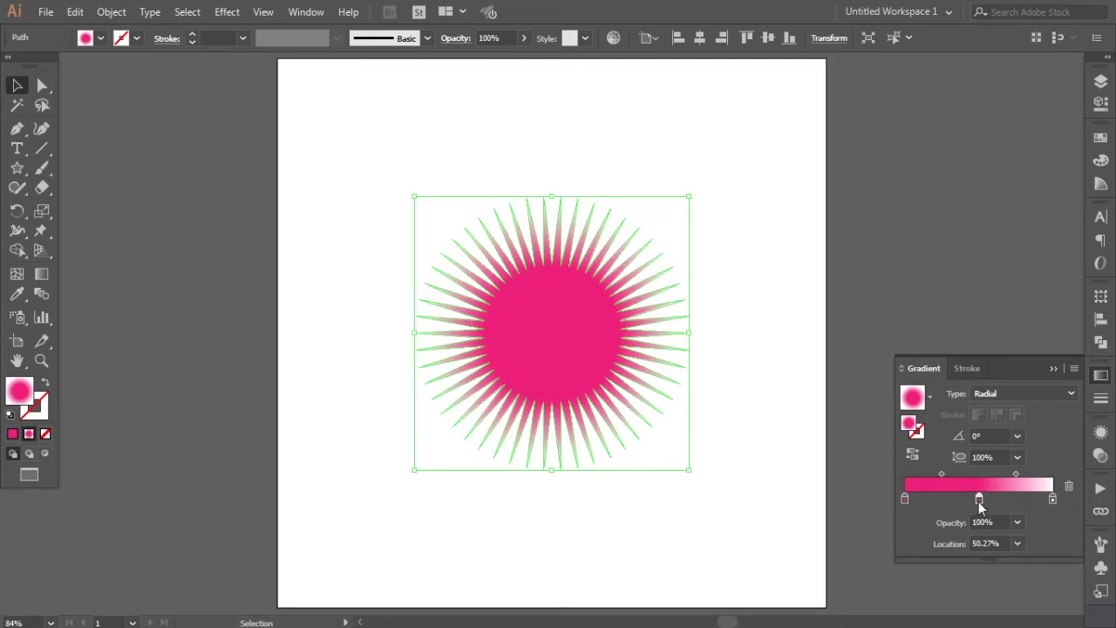
double_click(979, 501)
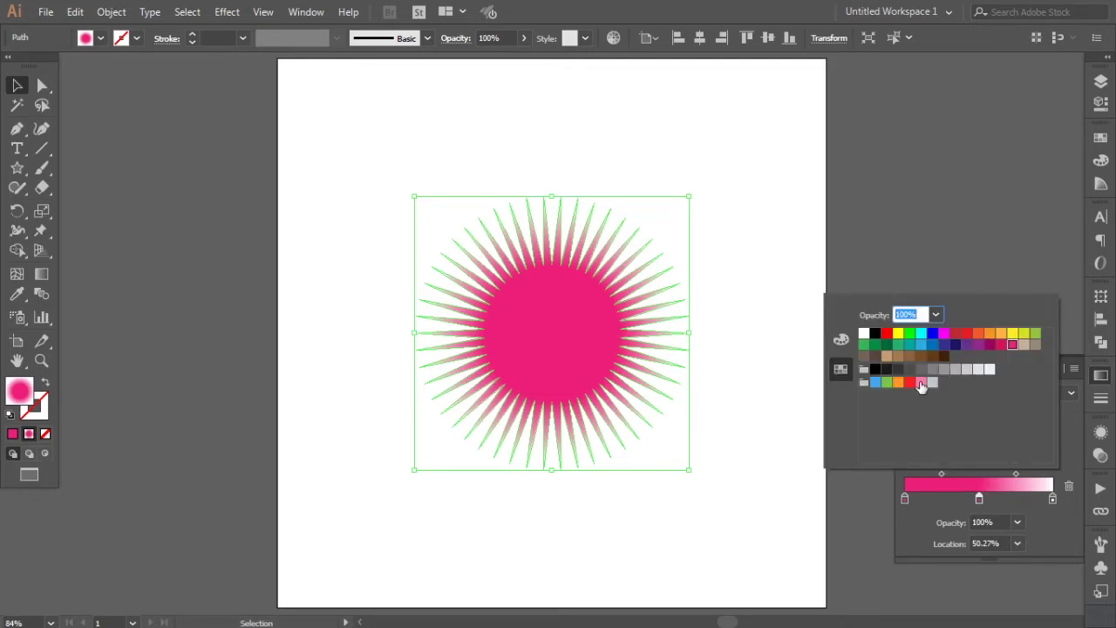
click(921, 381)
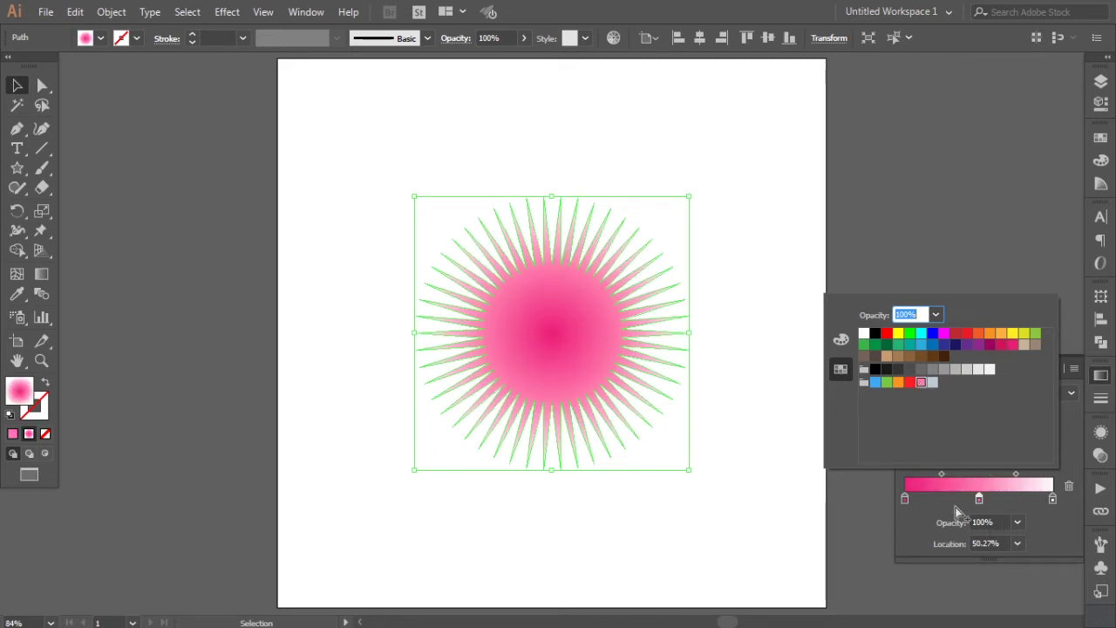
click(588, 383)
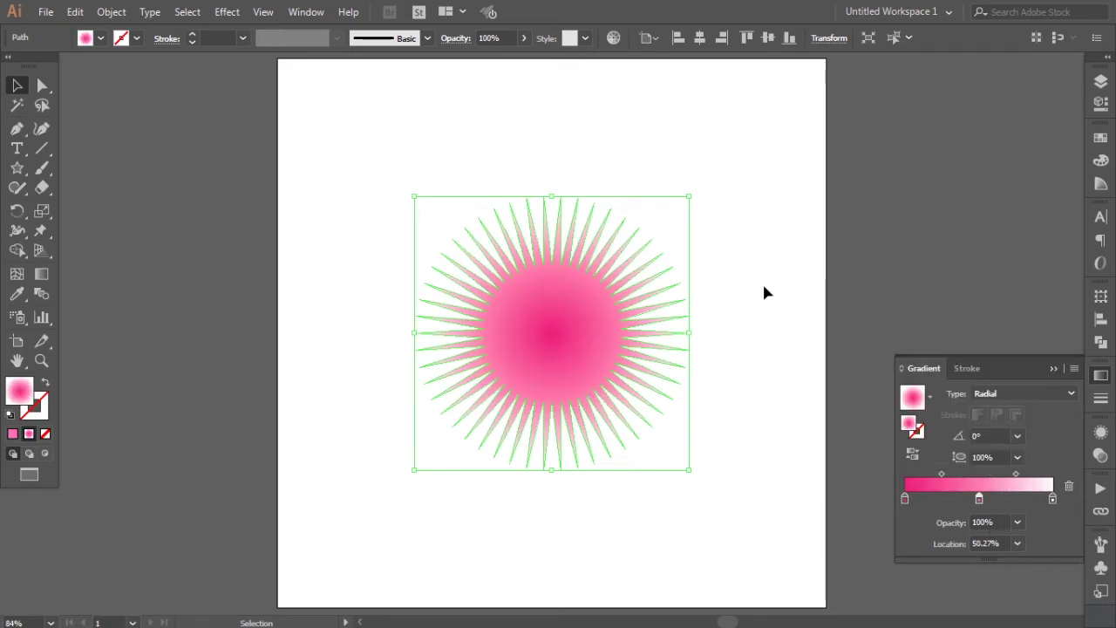
Step: Round all the starburst's spike corners to about 1.14 px radius using a live-corner widget
click(42, 87)
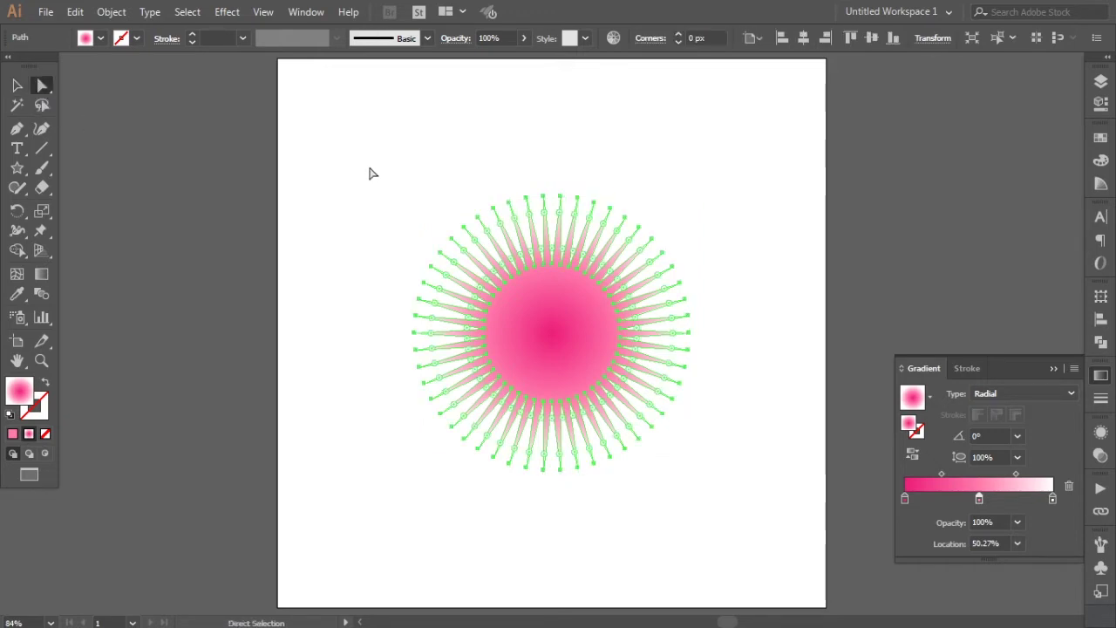
click(40, 363)
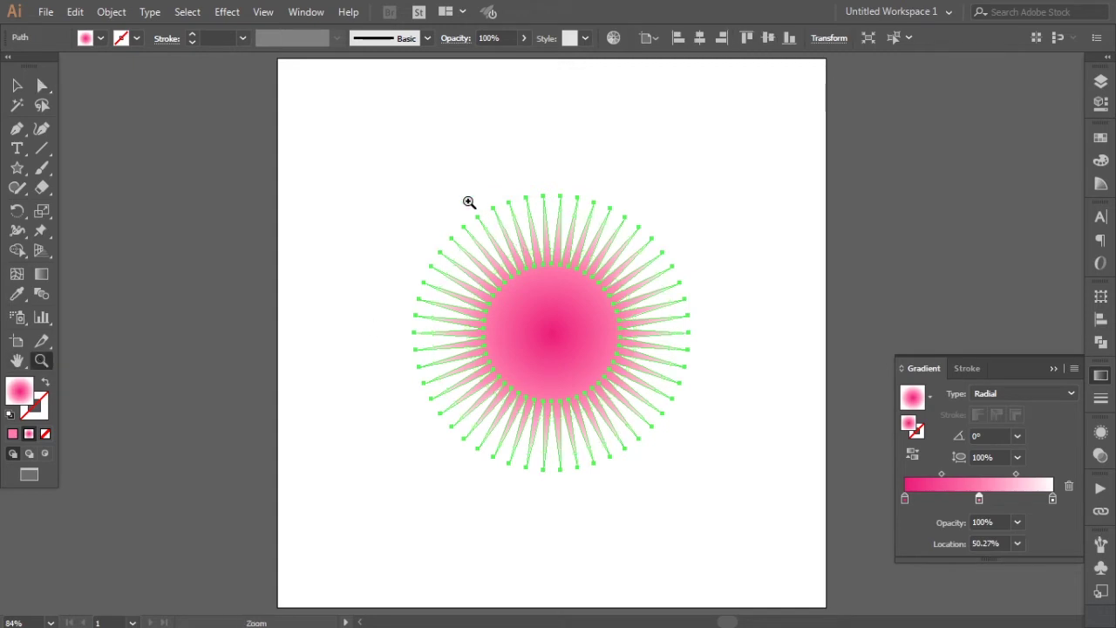
drag(459, 189, 610, 331)
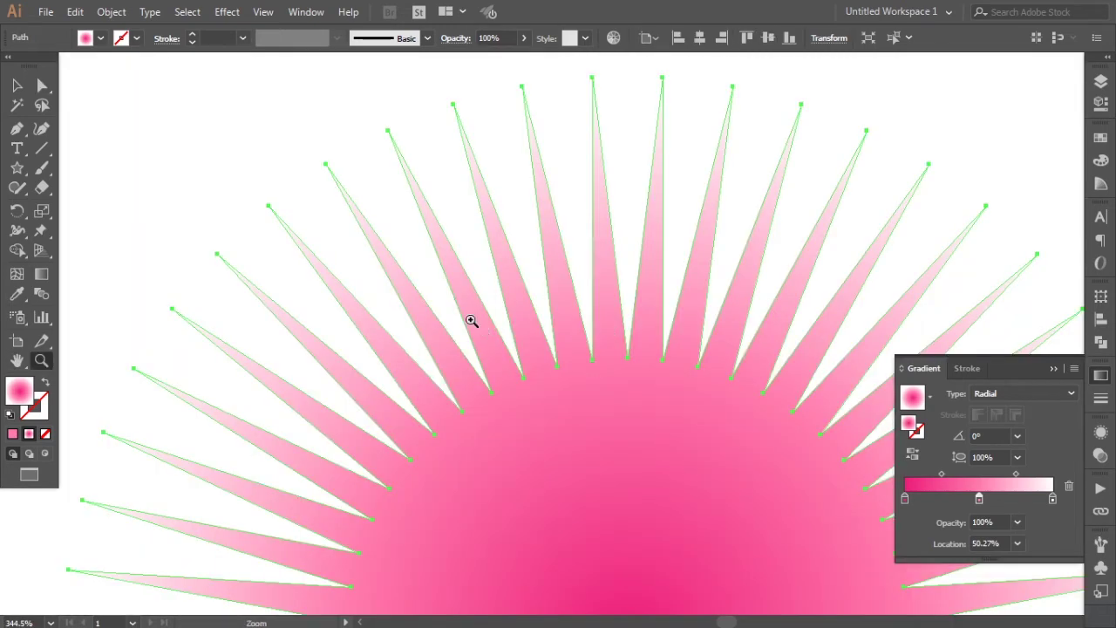
click(42, 87)
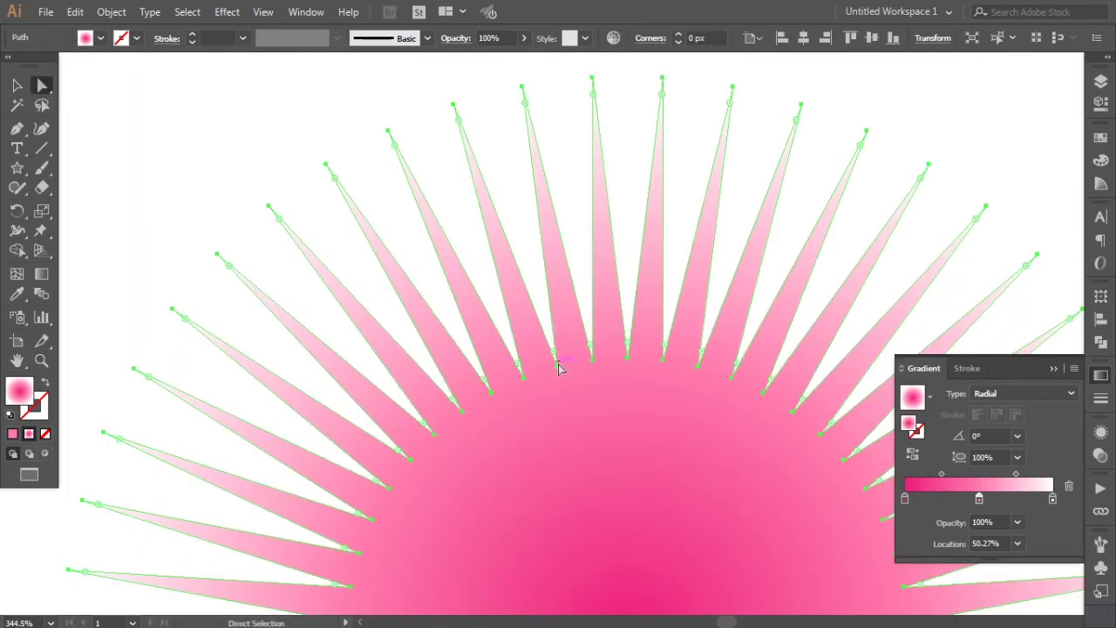
mouse_move(555, 351)
mouse_down()
mouse_move(555, 333)
mouse_move(555, 348)
mouse_up()
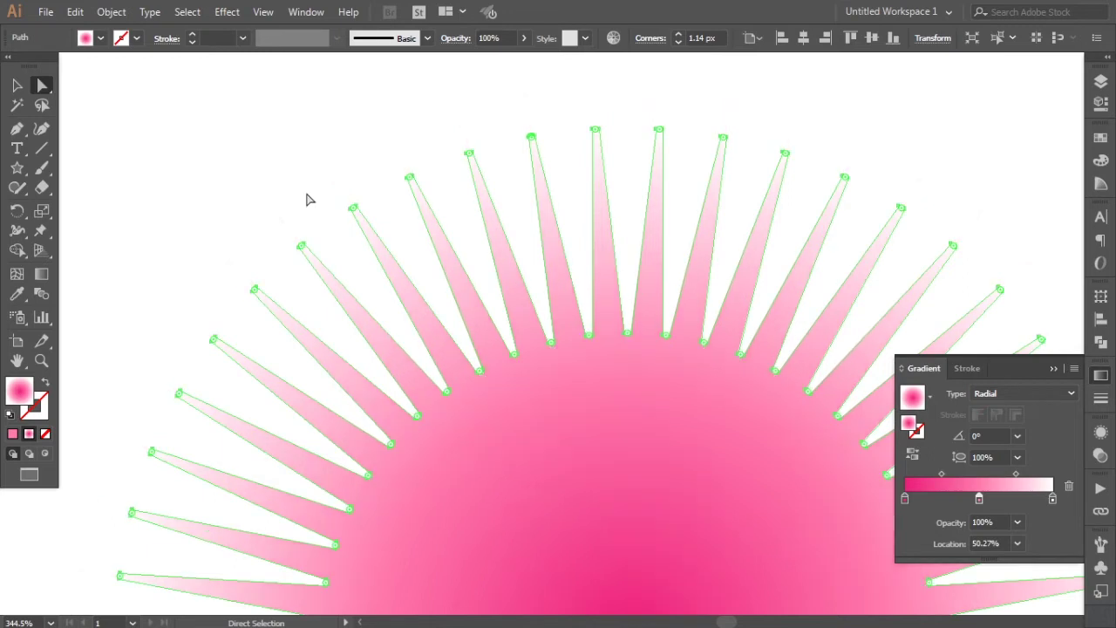
click(17, 85)
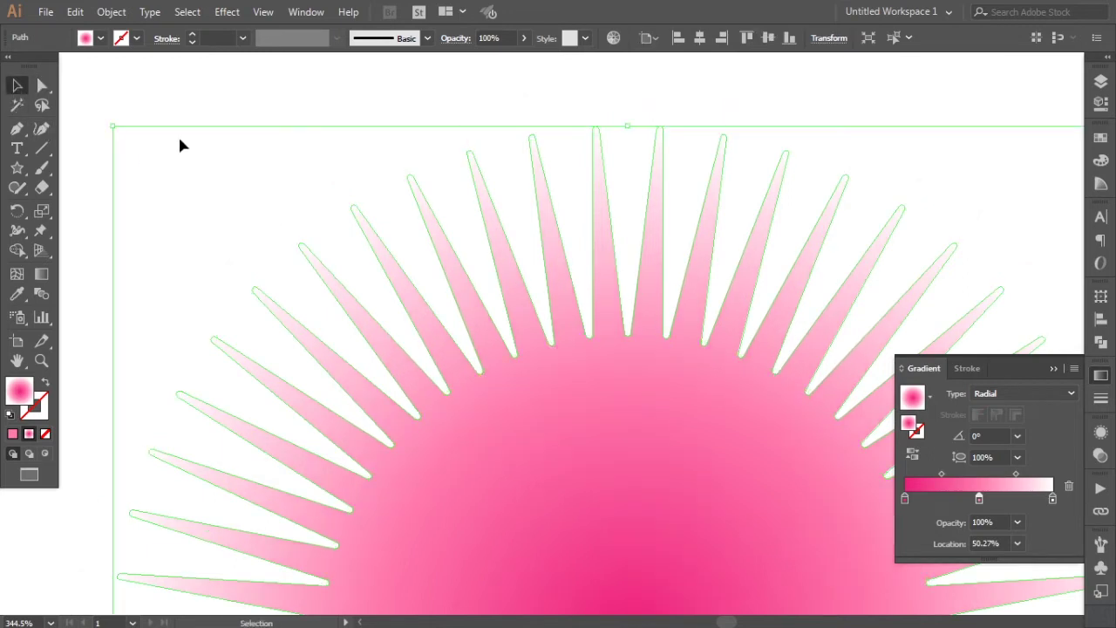
click(182, 140)
key(ctrl+0)
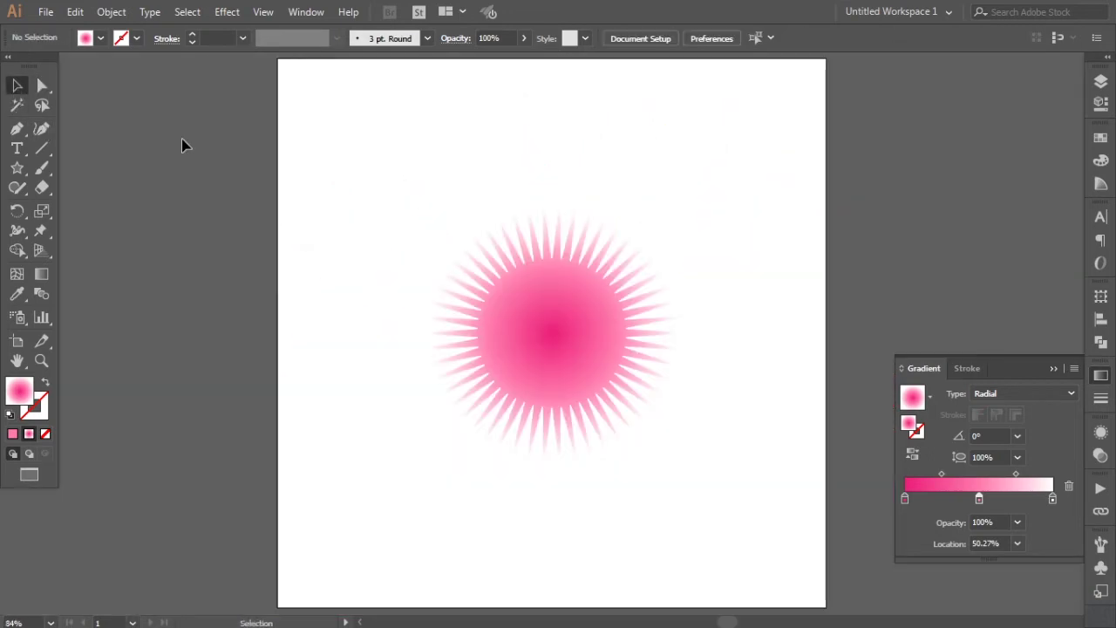
Step: Copy the pink starburst and Paste in Front to stack a duplicate on it
click(549, 332)
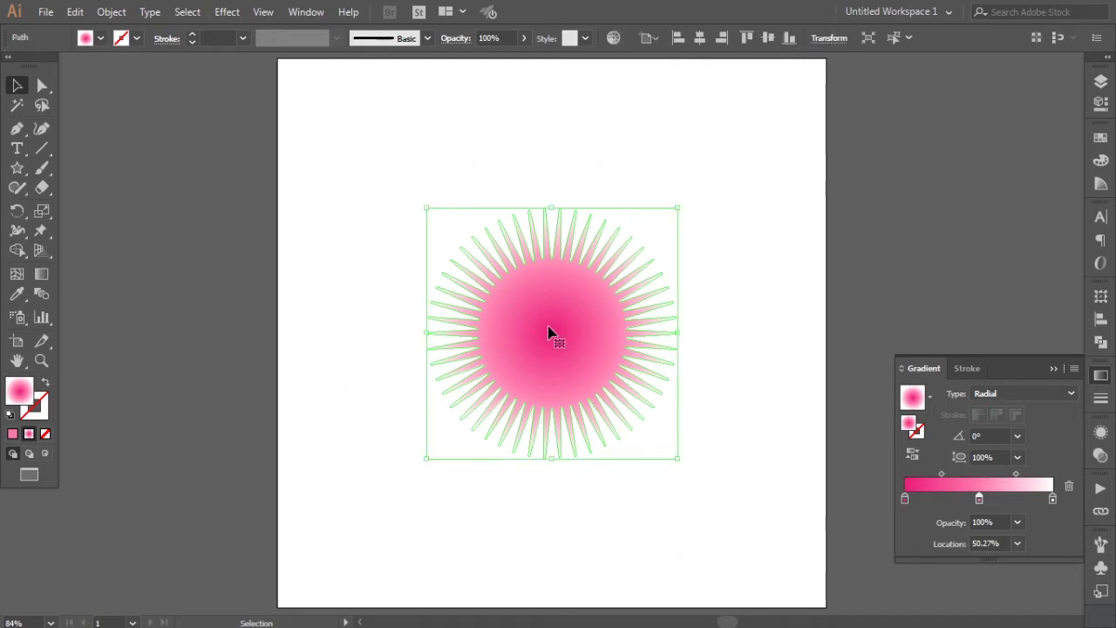
click(77, 13)
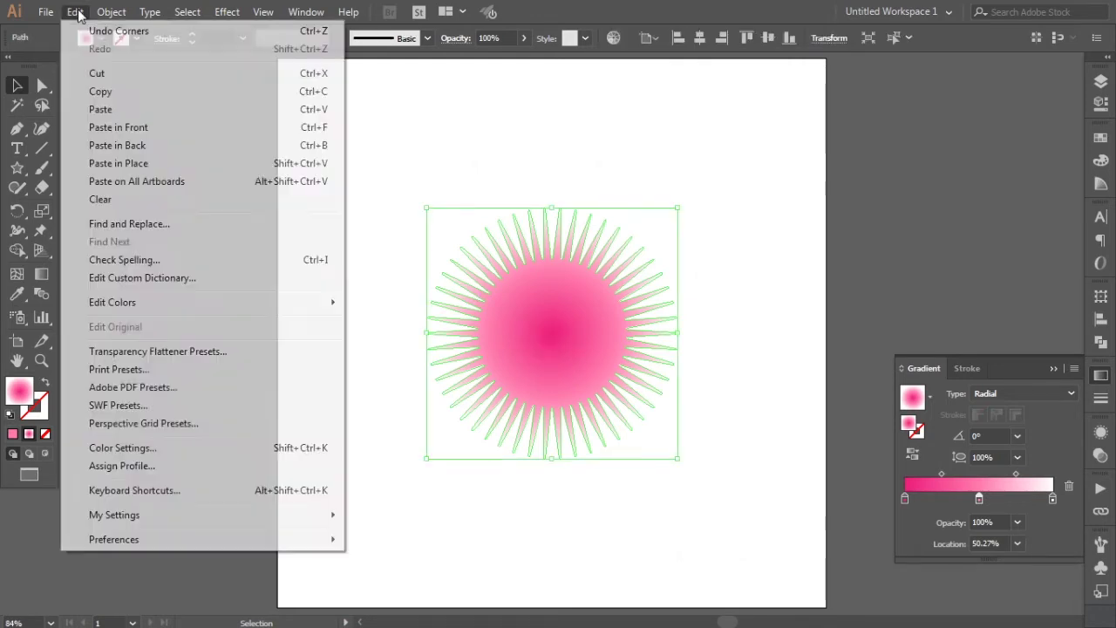
click(112, 91)
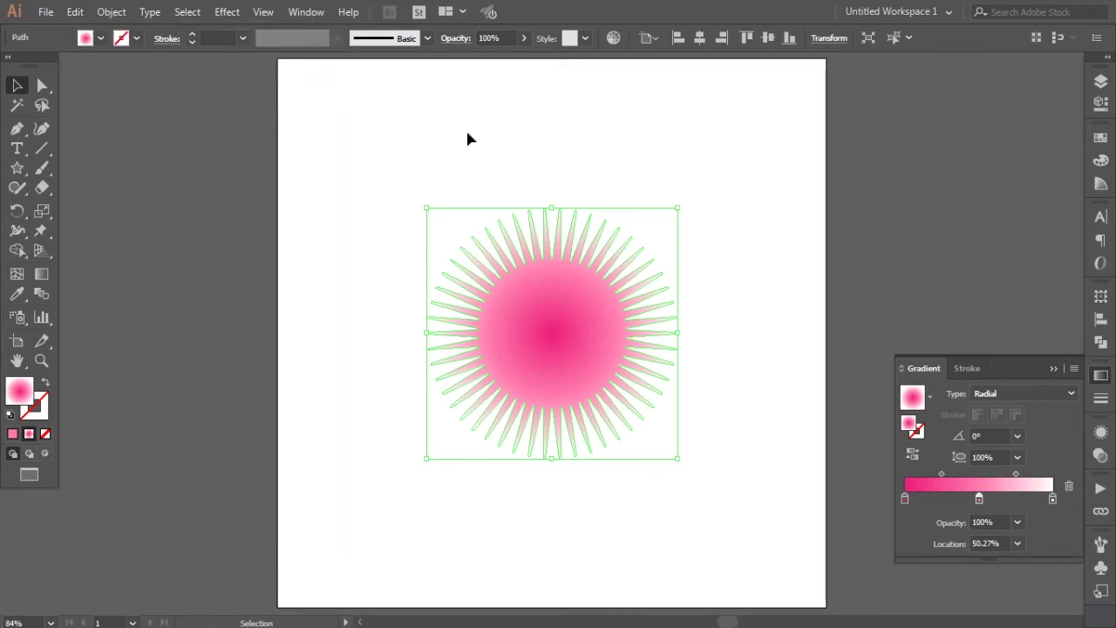
click(75, 13)
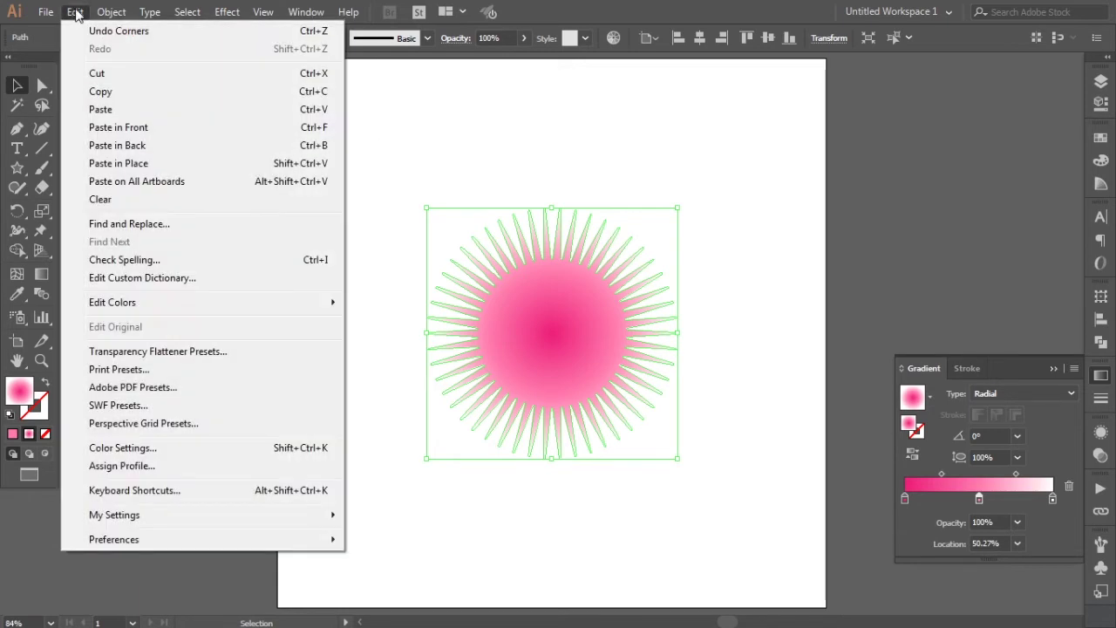
click(114, 127)
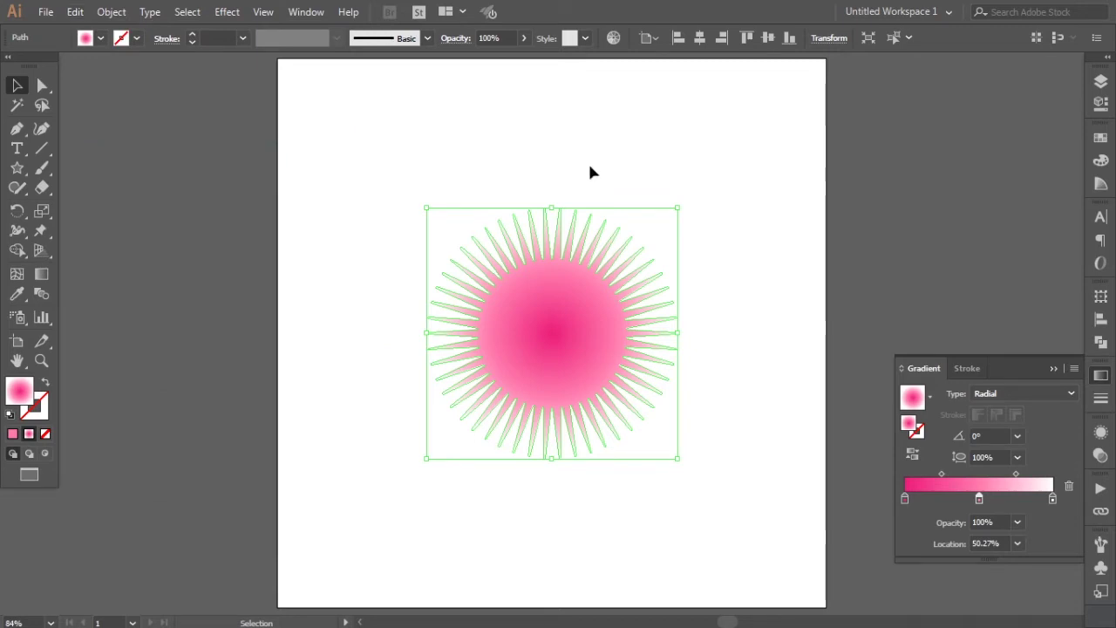
Step: Resize the pasted copy to 15 px wide, then marquee-select both starbursts
click(1100, 298)
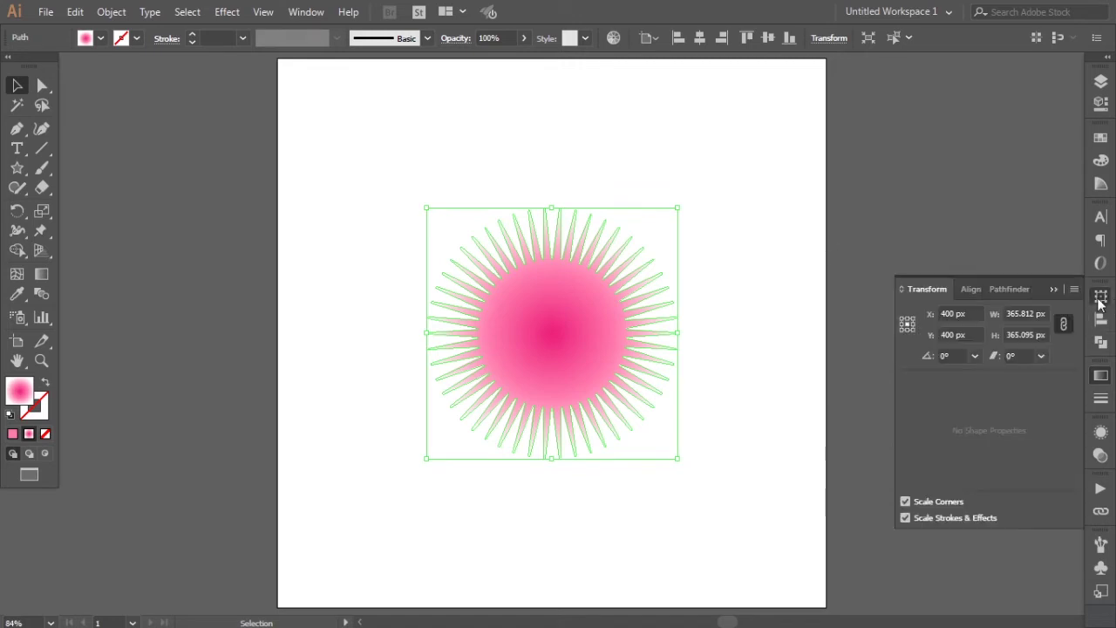
click(1042, 314)
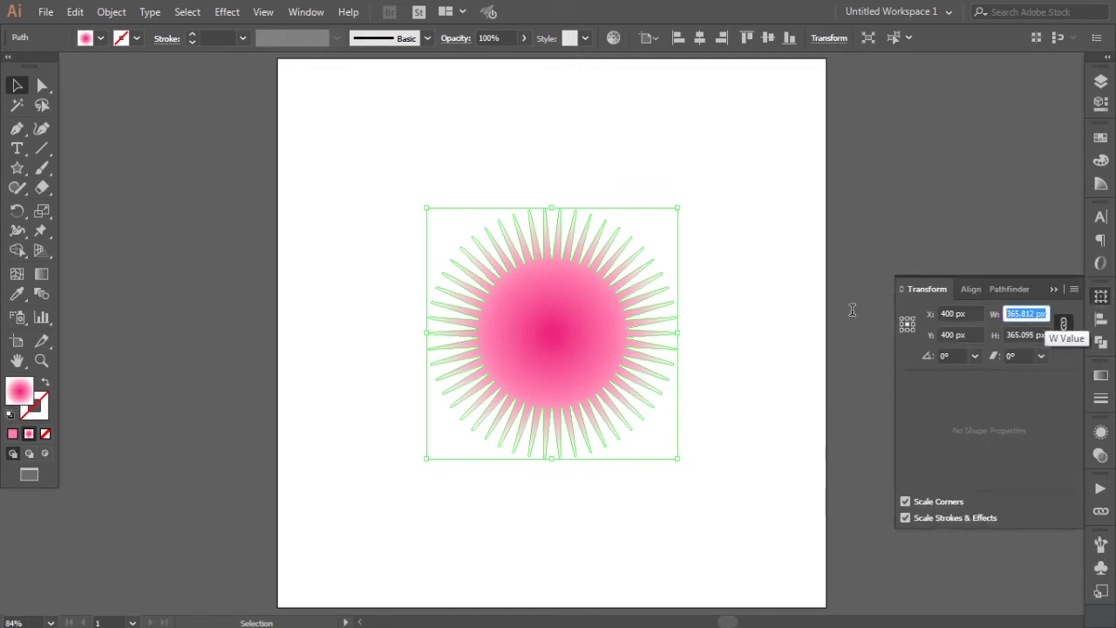
text(15)
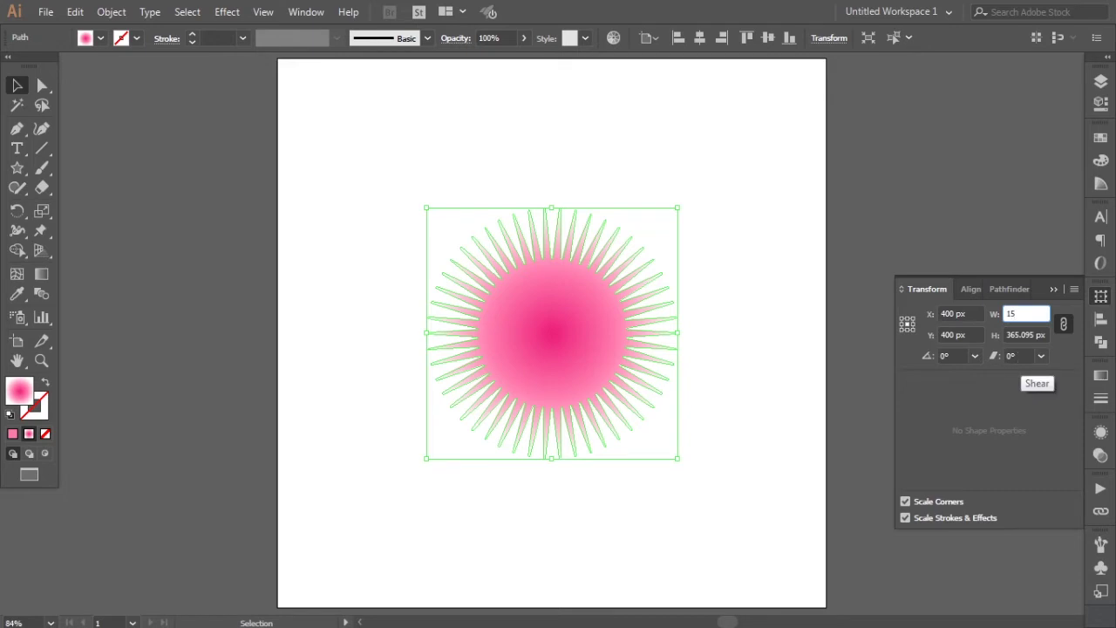
key(Return)
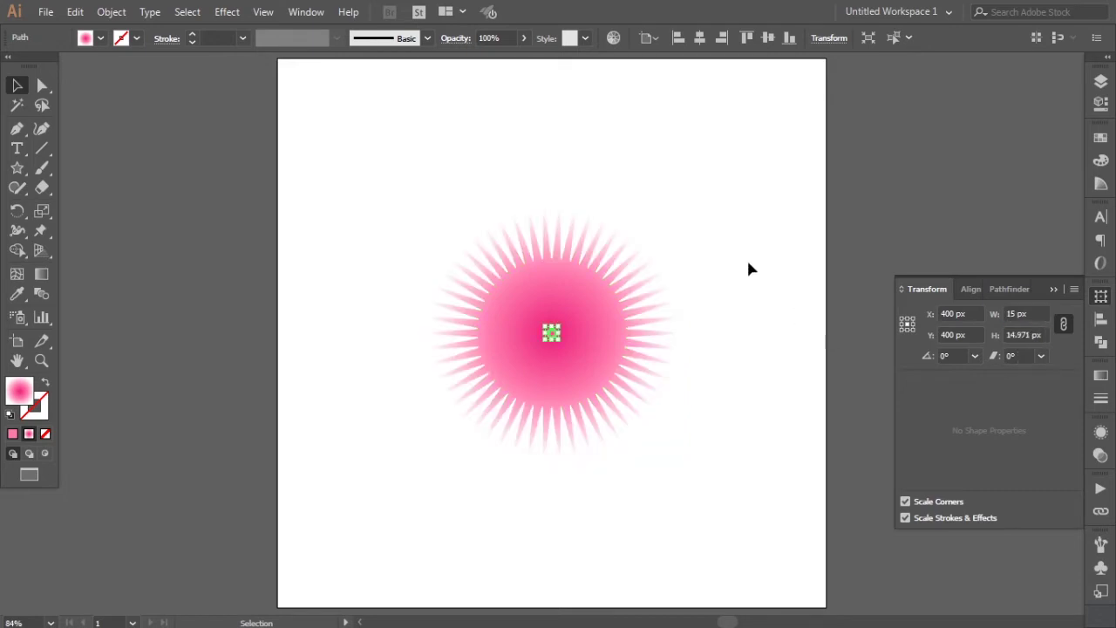
click(749, 269)
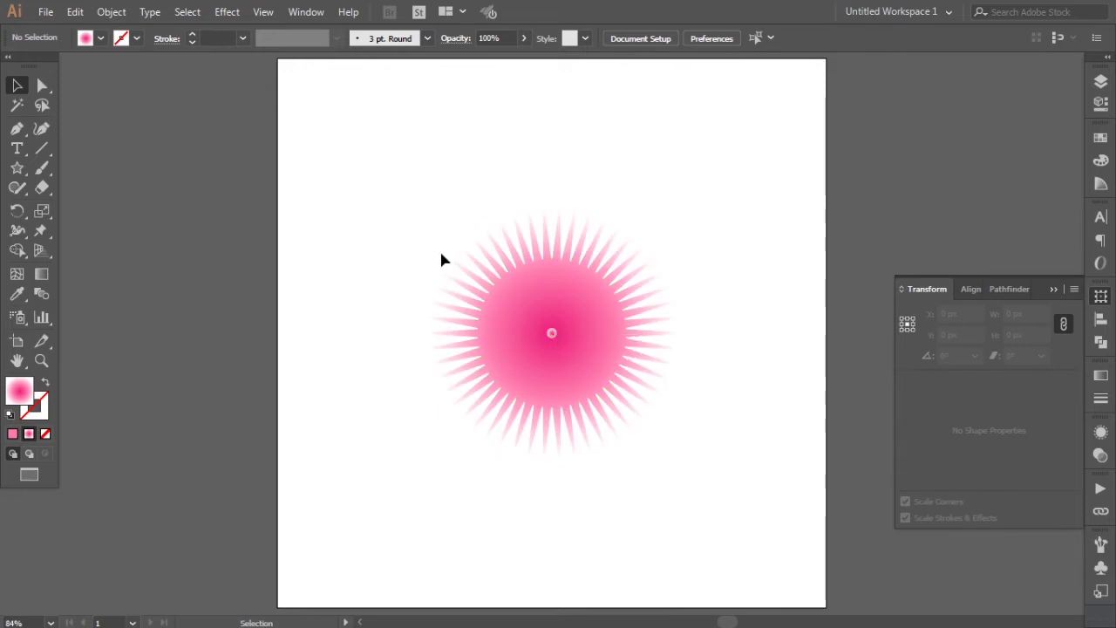
drag(378, 186, 730, 505)
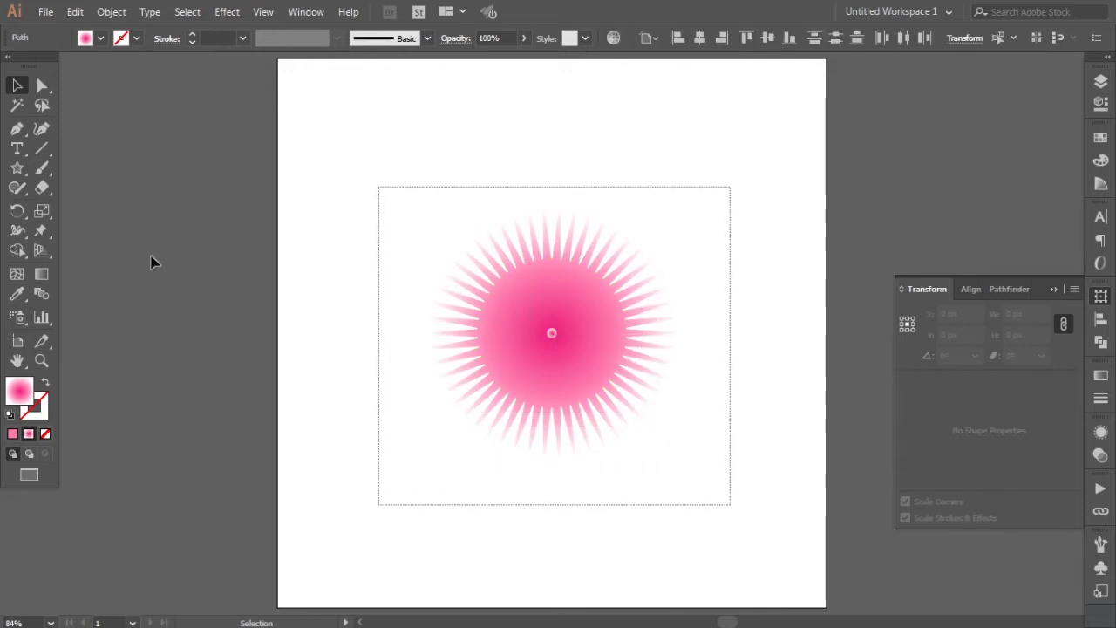
Step: Undo the last change and blend the large starburst with its tiny centre copy
key(ctrl+z)
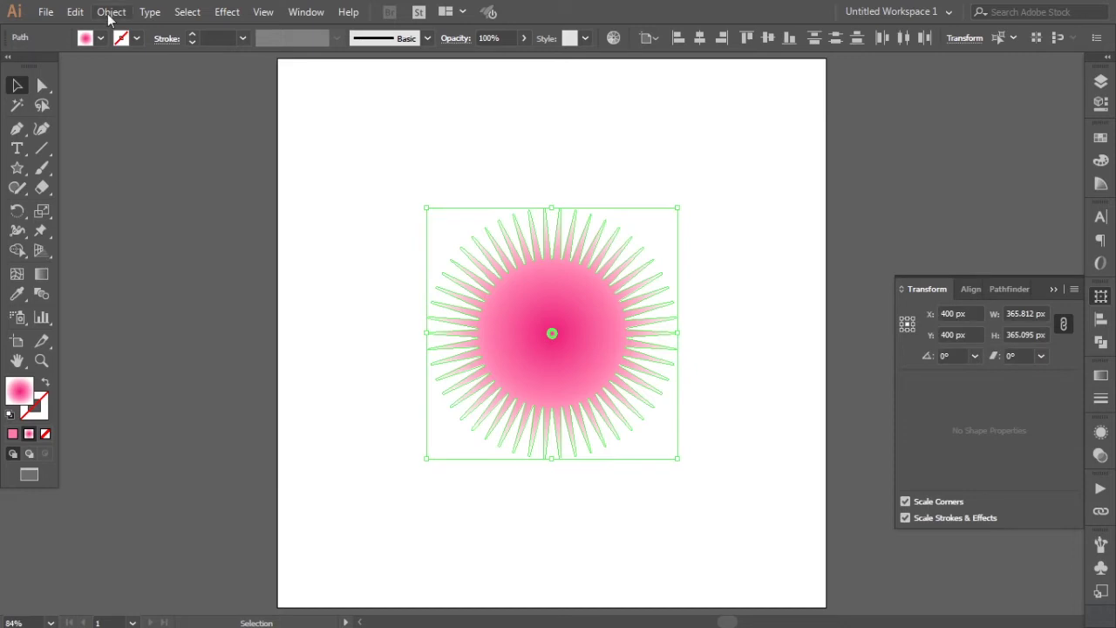
click(113, 14)
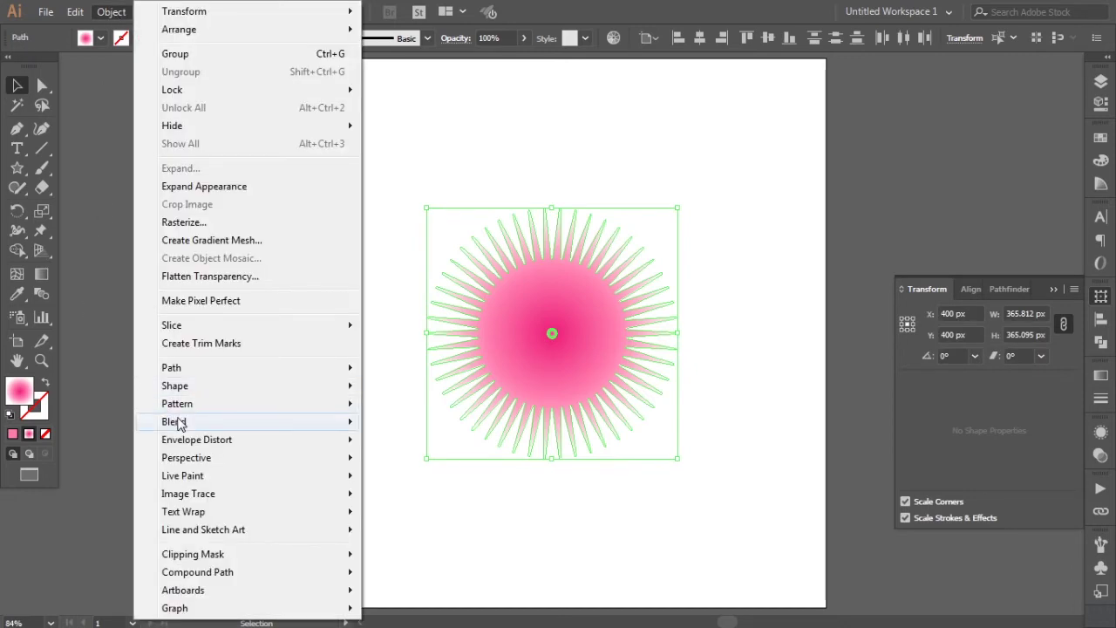
click(400, 422)
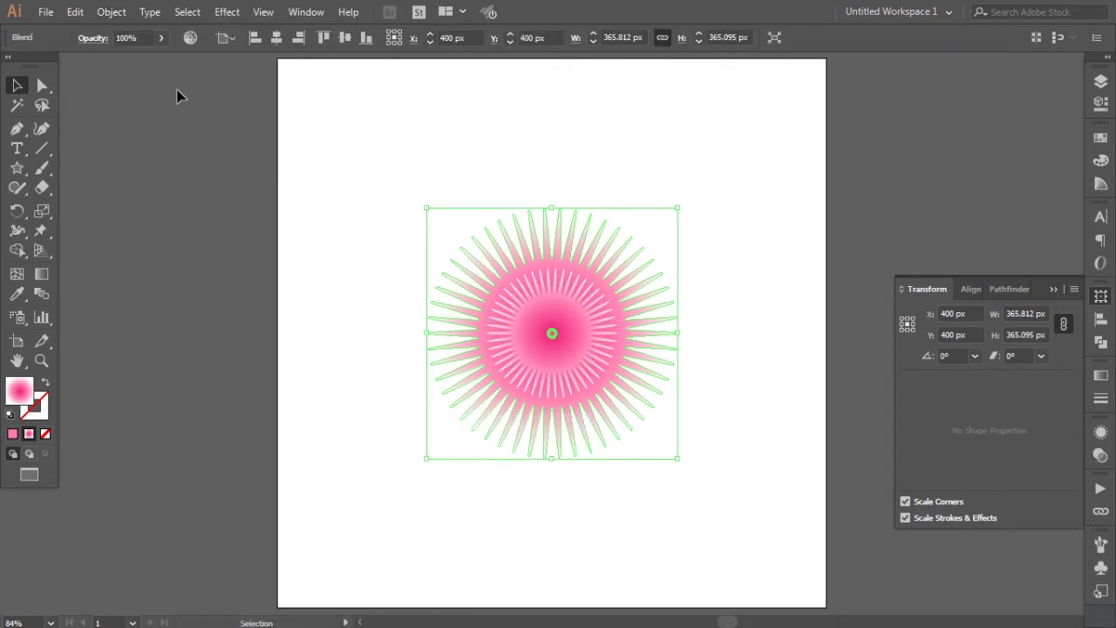
click(109, 11)
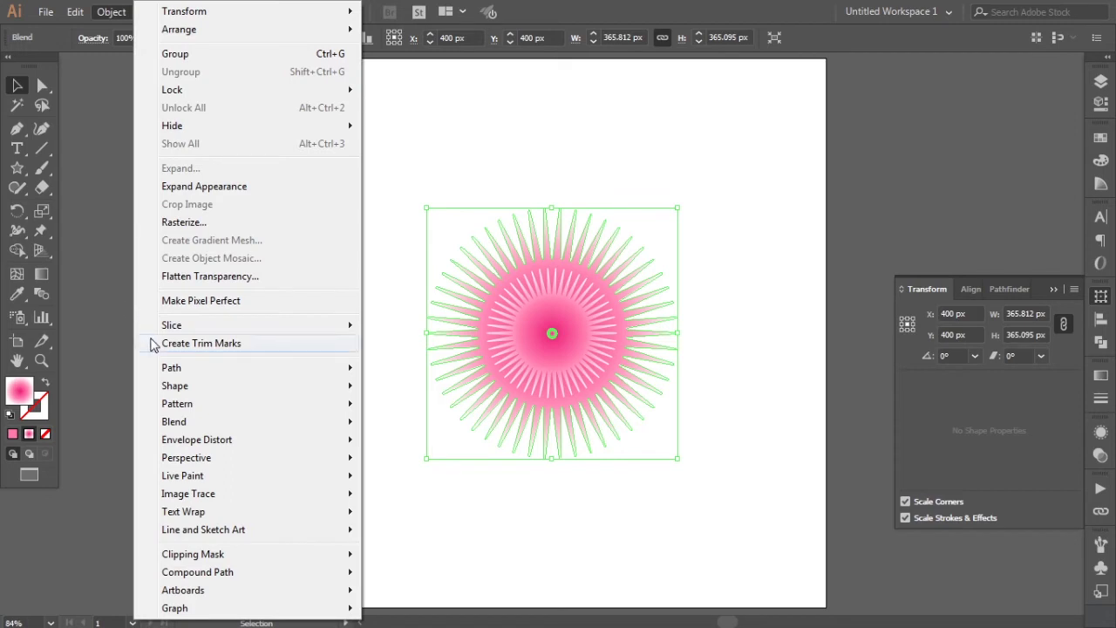
mouse_move(173, 421)
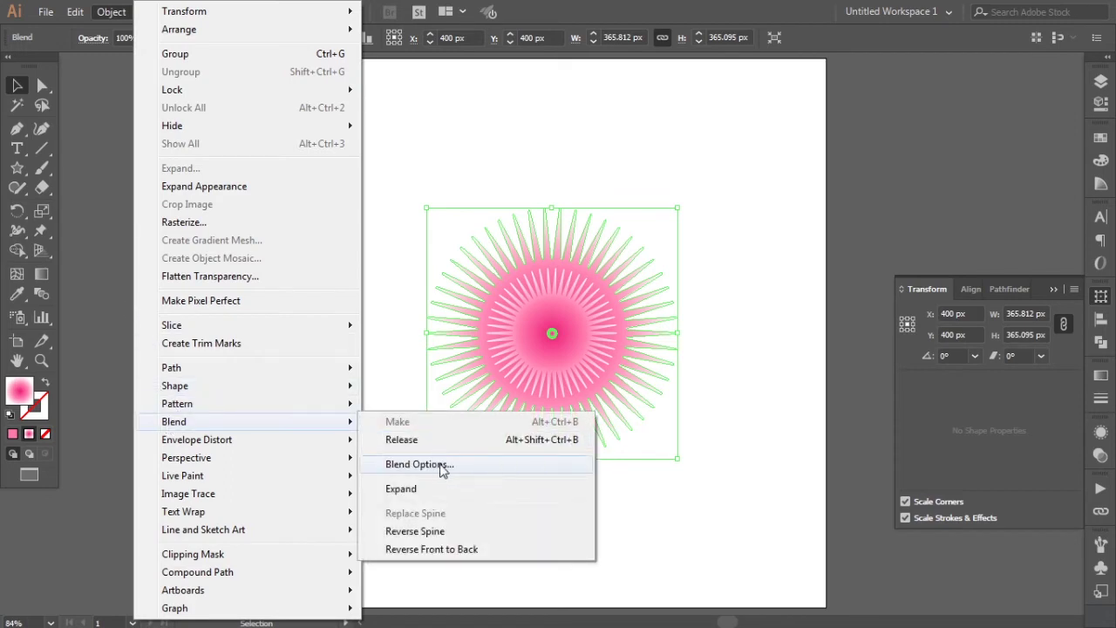
Step: Set the blend spacing to 30 Specified Steps and deselect to view the pompom
click(511, 465)
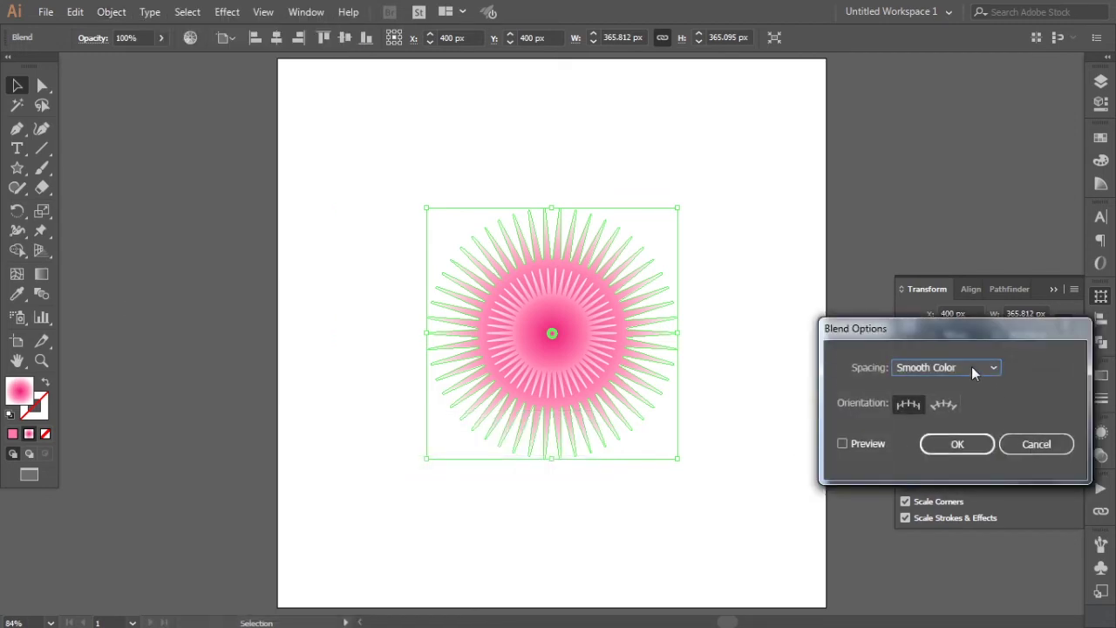
click(971, 366)
click(943, 406)
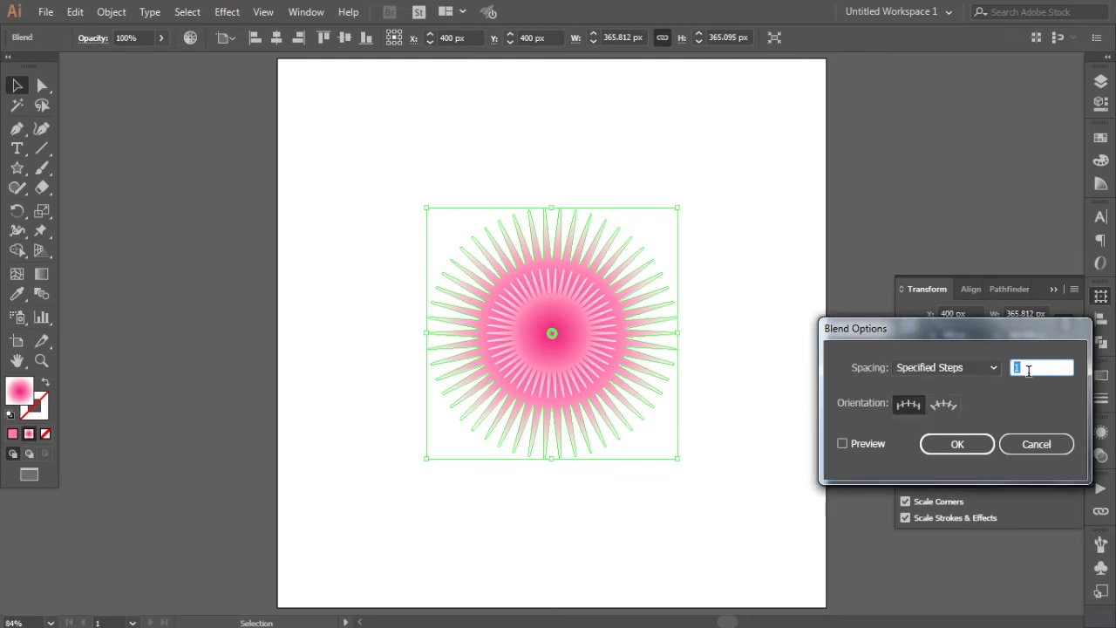
text(3)
text(0)
click(842, 444)
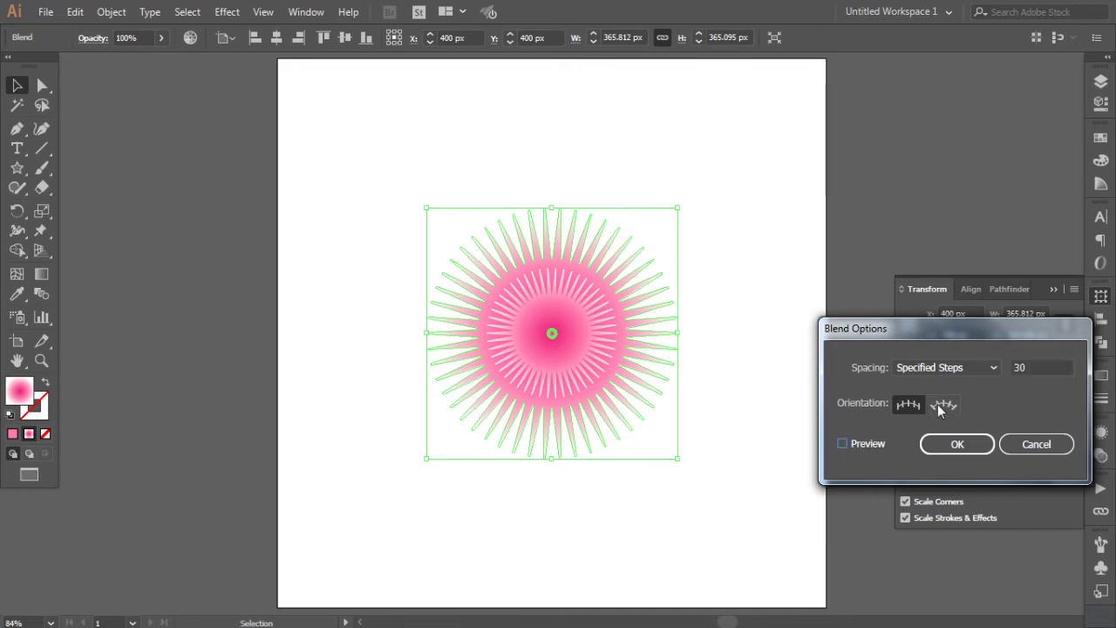
click(943, 447)
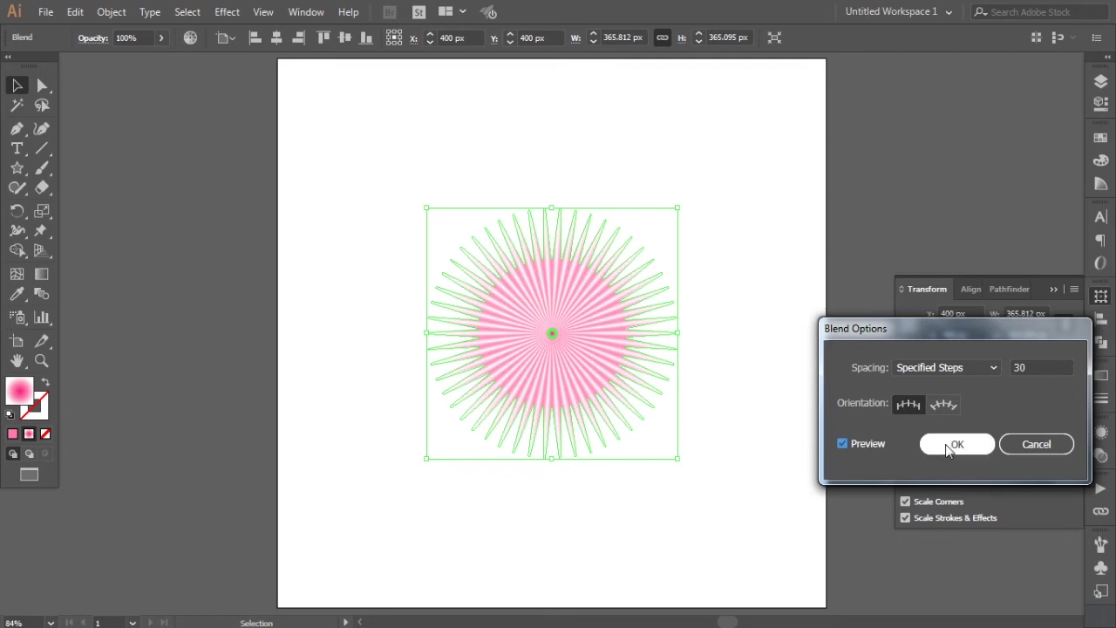
click(755, 395)
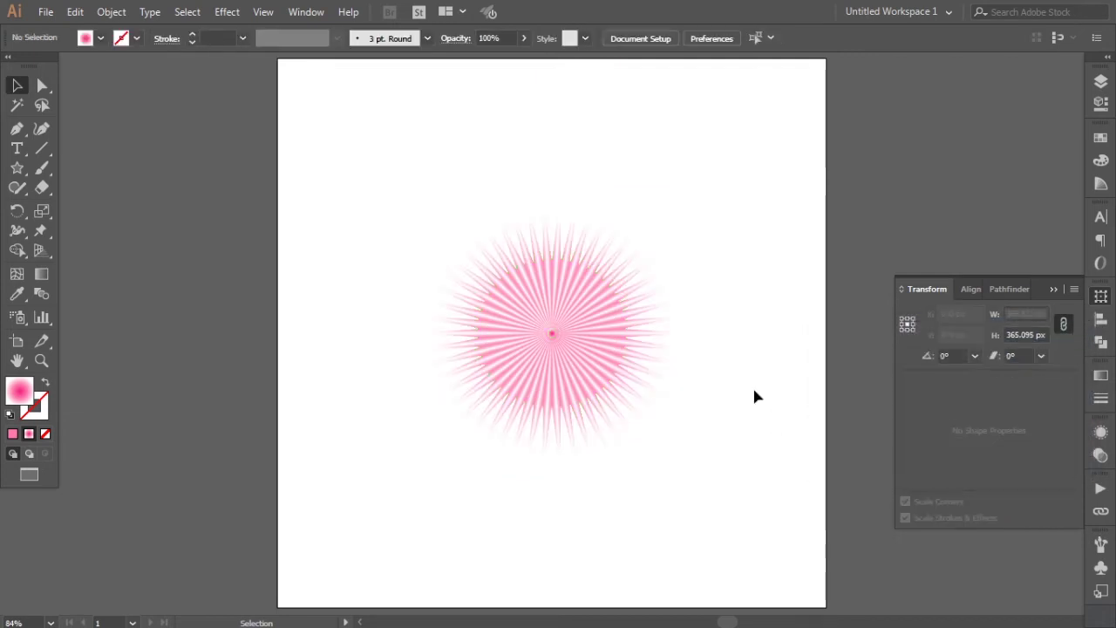
Step: Apply a -23% Pucker & Bloat effect to the starburst blend, then deselect it
click(508, 279)
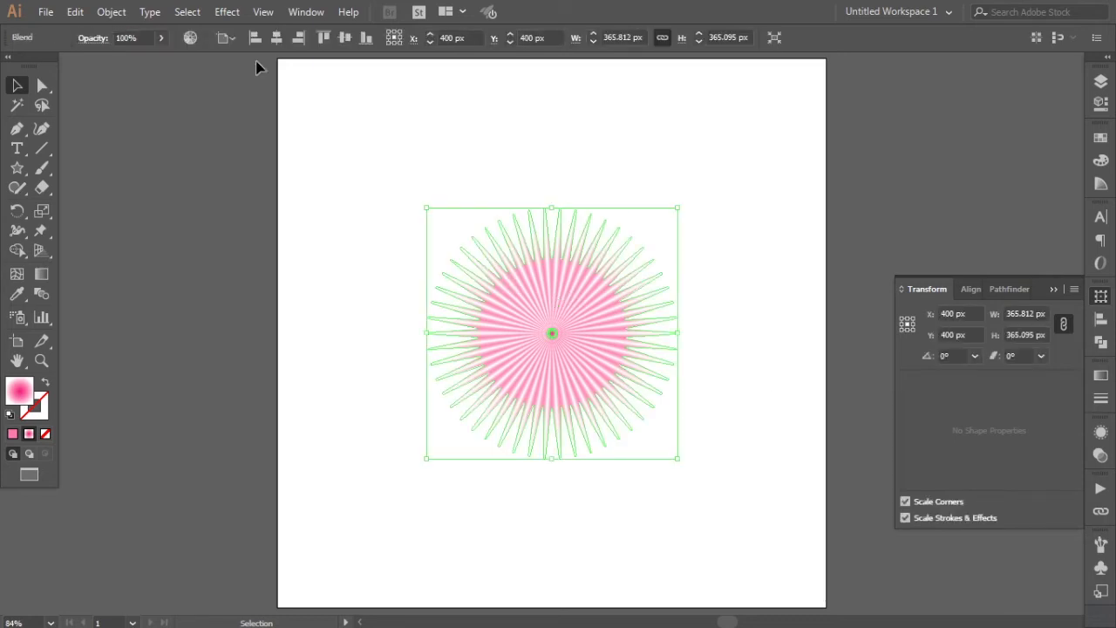
click(224, 12)
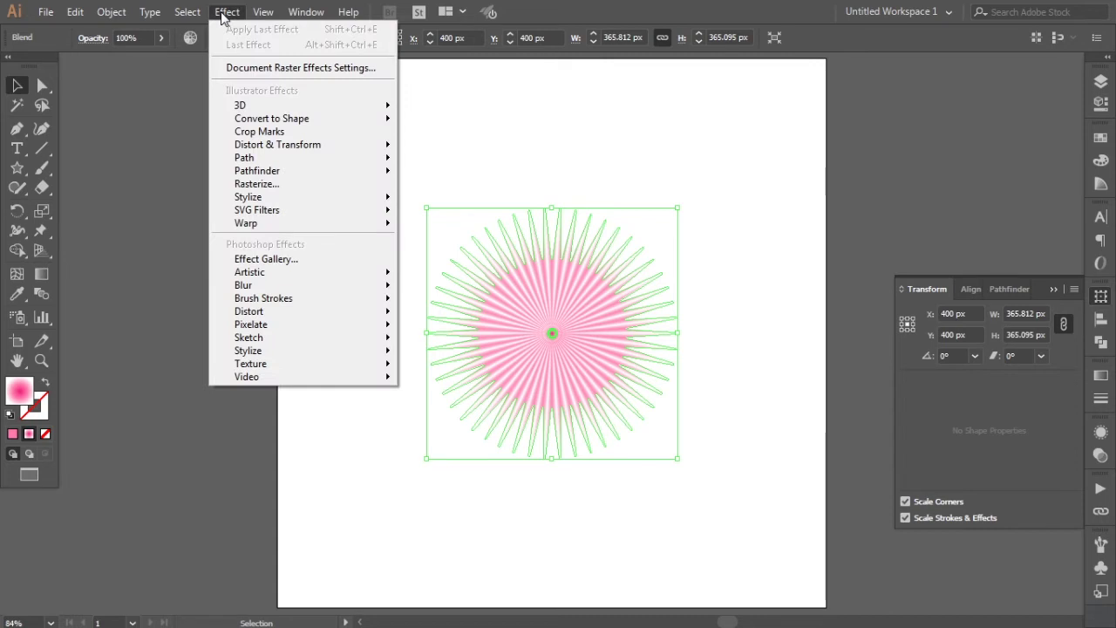
mouse_move(278, 145)
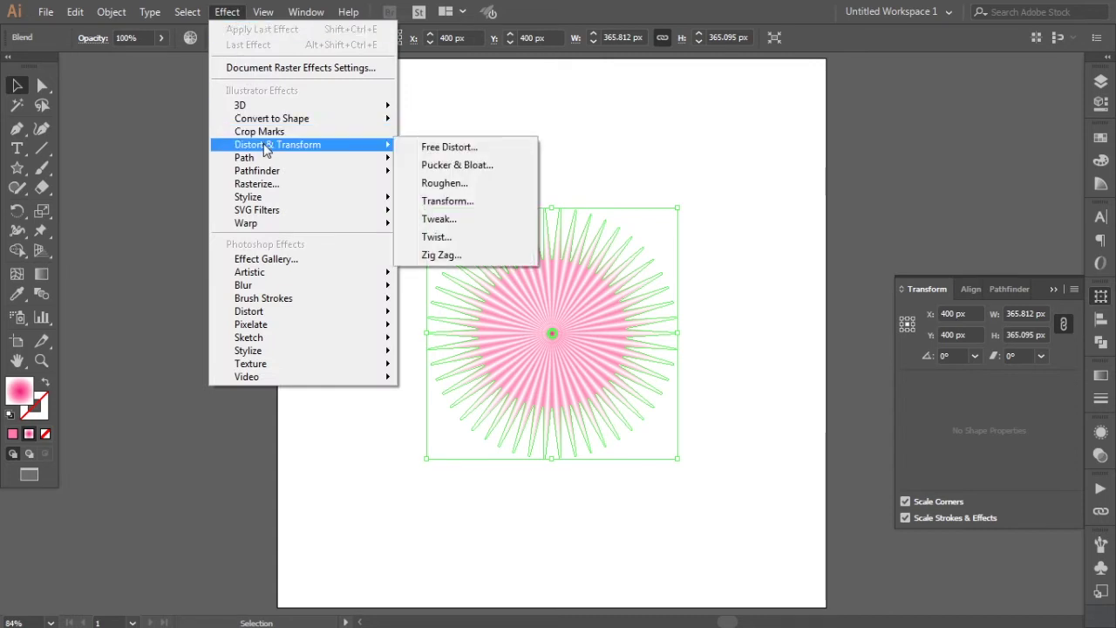
click(476, 167)
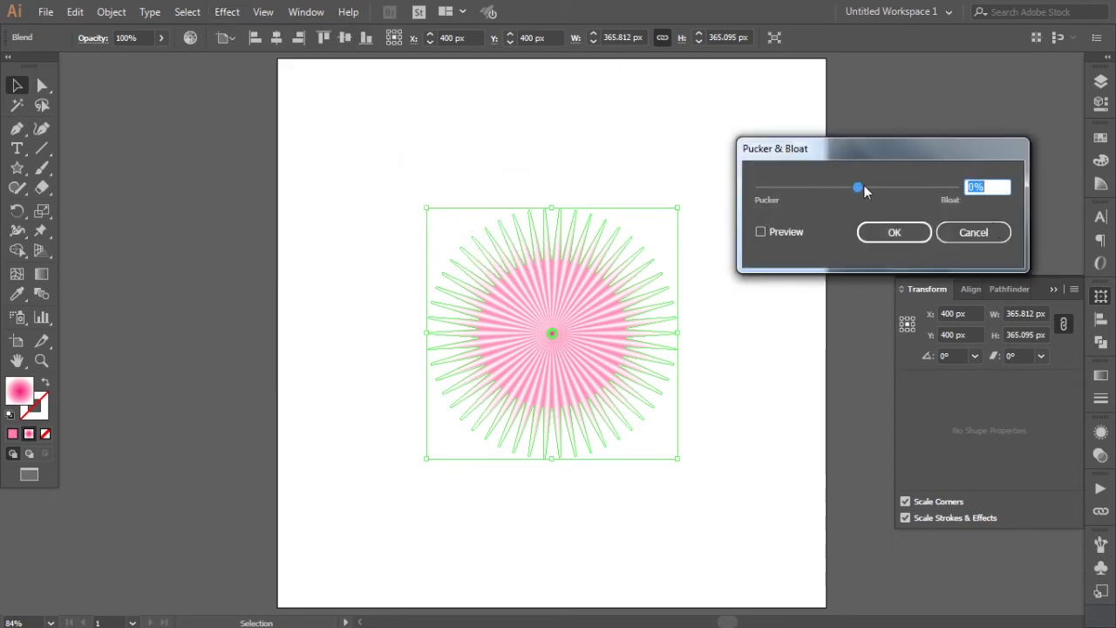
drag(856, 192, 844, 193)
click(760, 231)
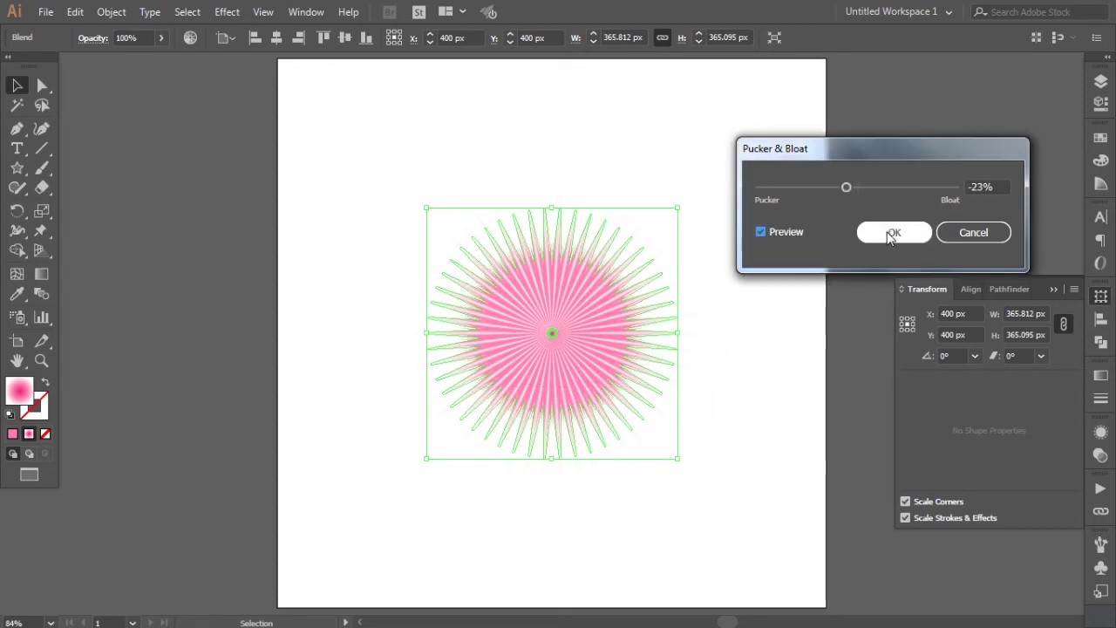
click(891, 234)
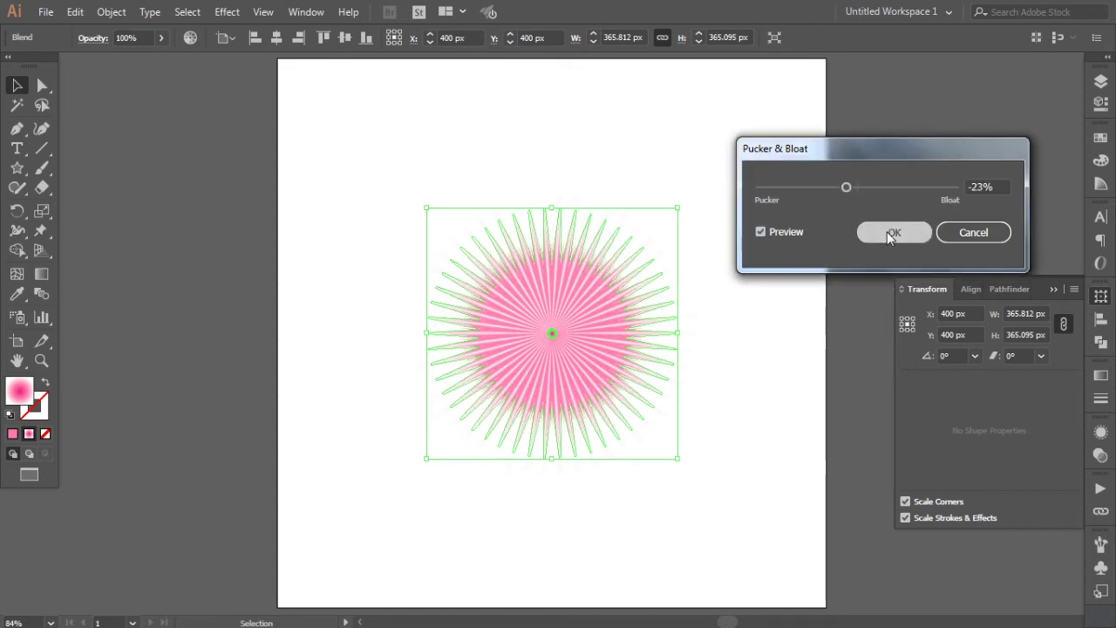
click(781, 312)
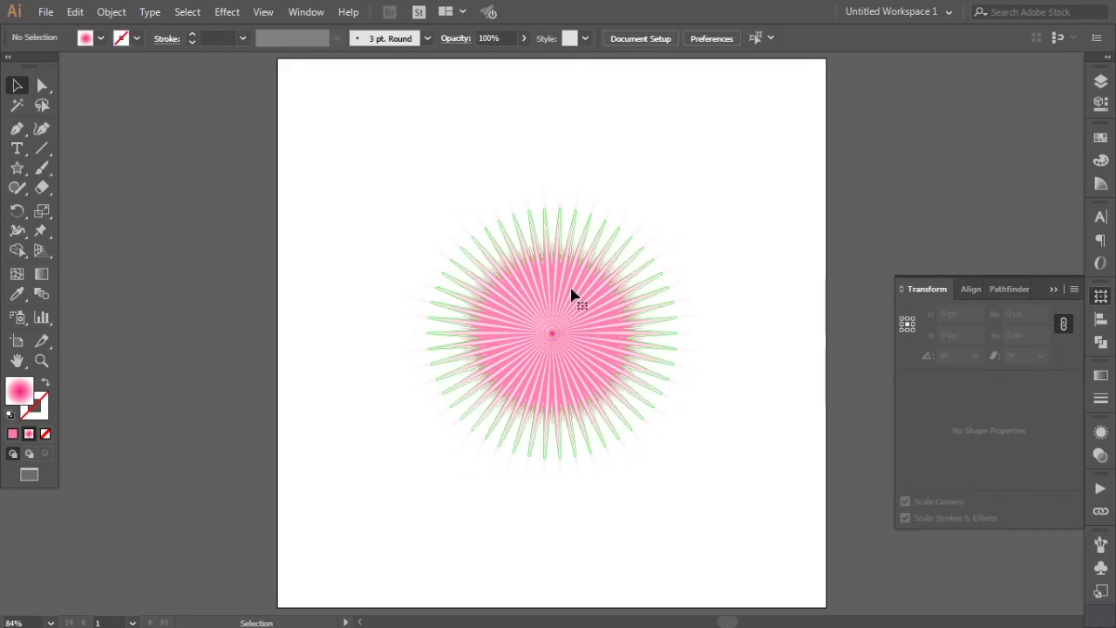
Step: Roughen the starburst blend with Size 15%, Detail 0 and Smooth points, then deselect
click(551, 332)
click(227, 12)
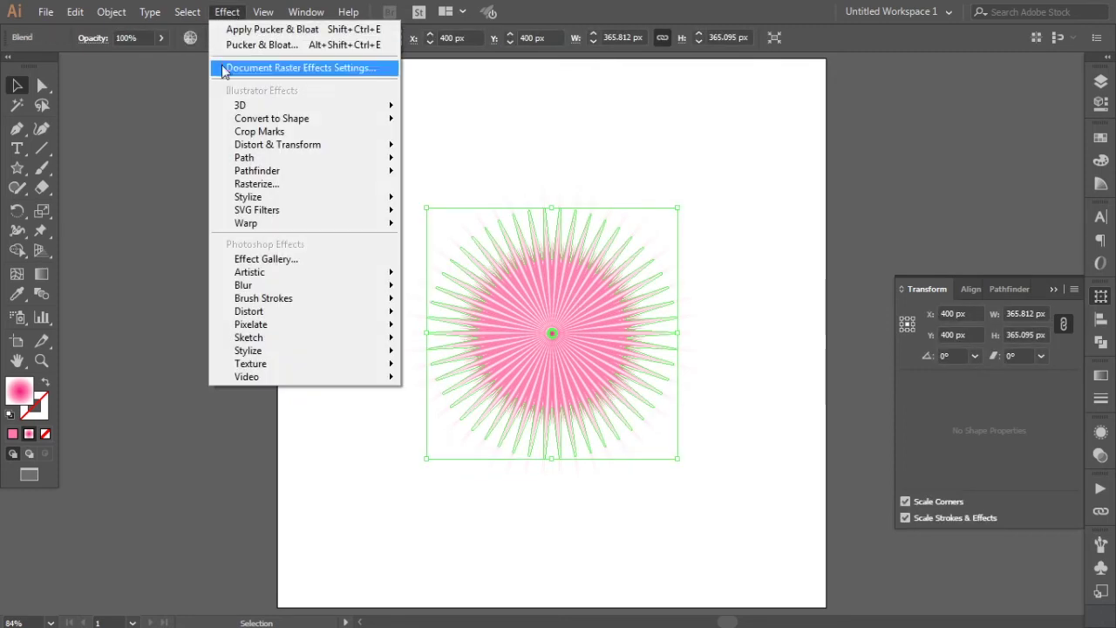
mouse_move(277, 144)
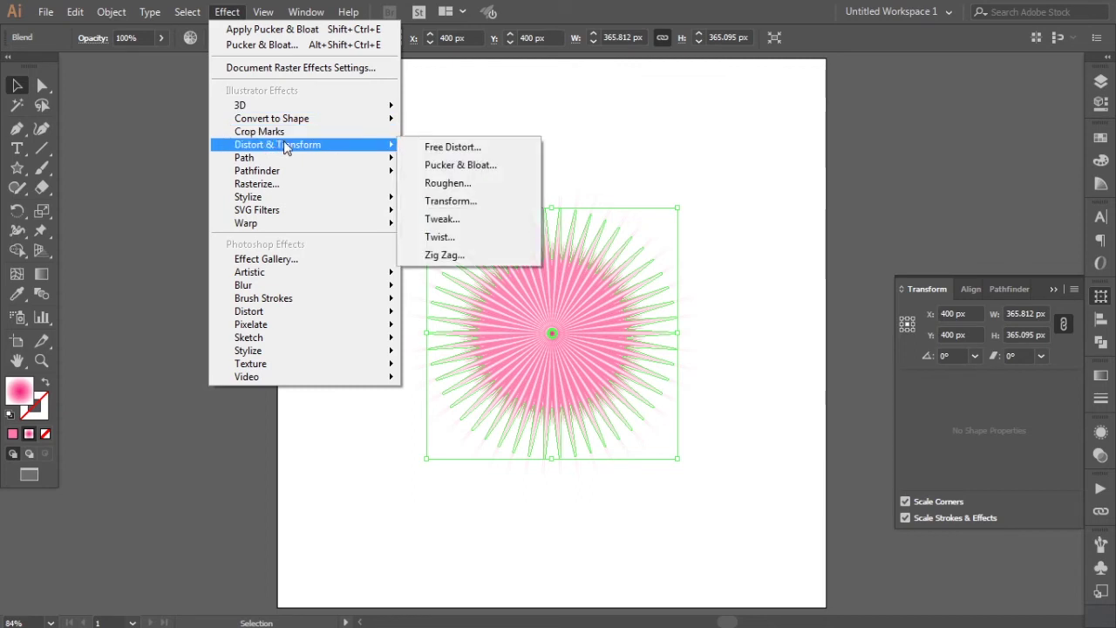
click(467, 184)
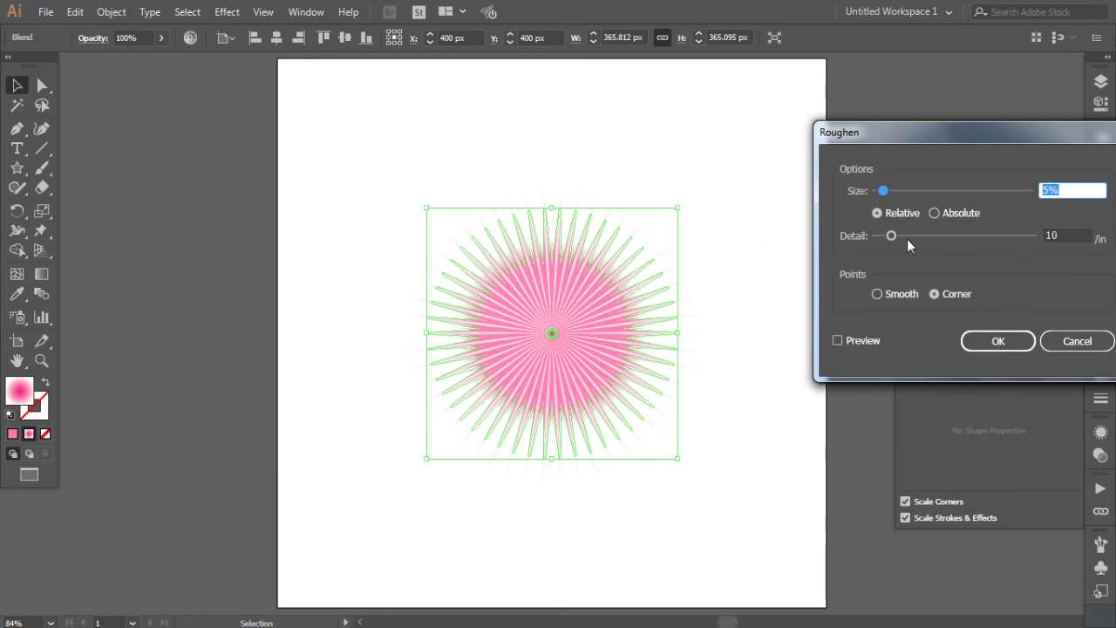
drag(891, 236, 825, 240)
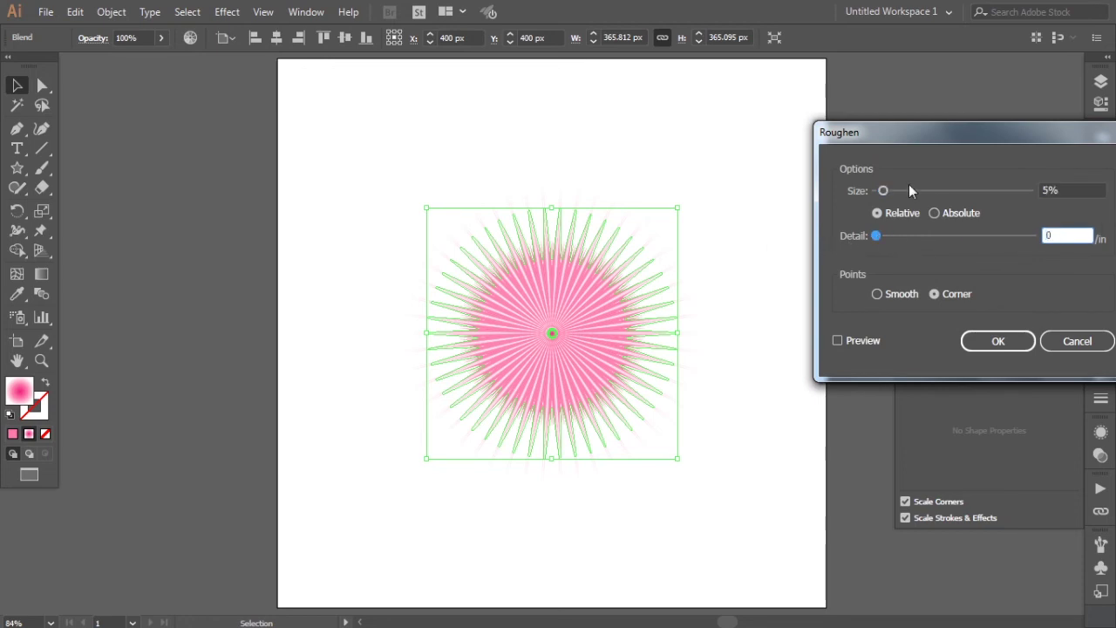
click(883, 191)
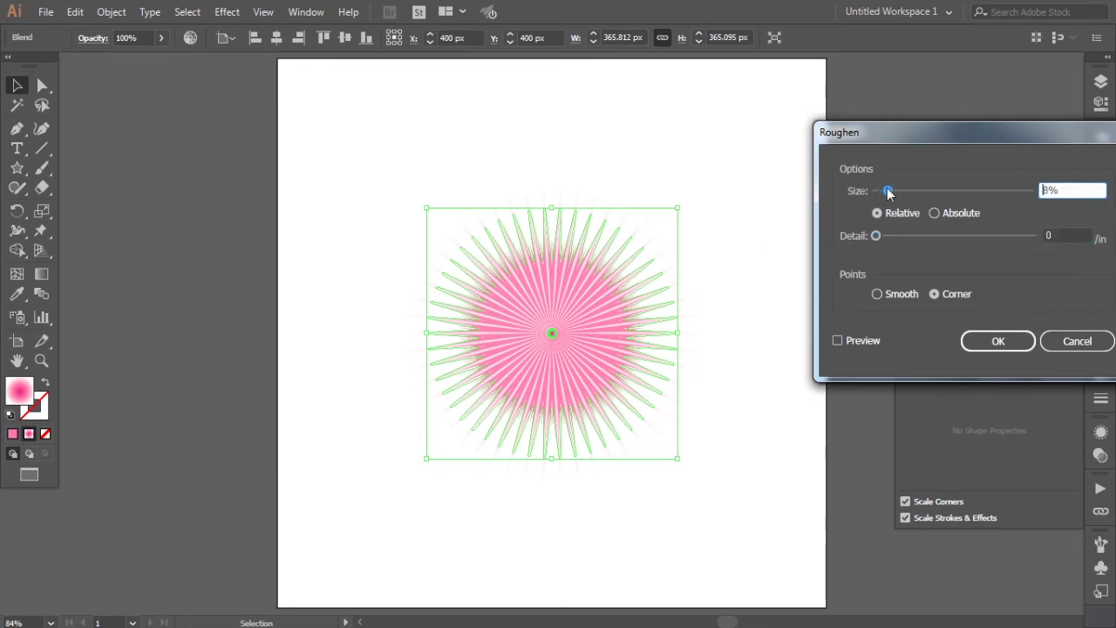
drag(883, 191, 899, 191)
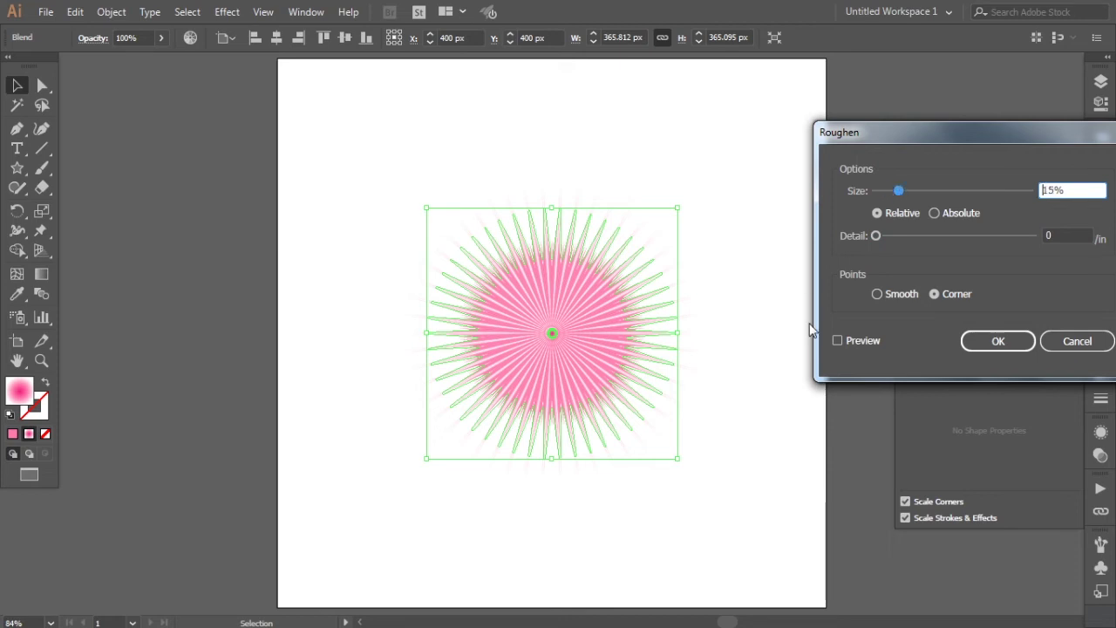
click(876, 295)
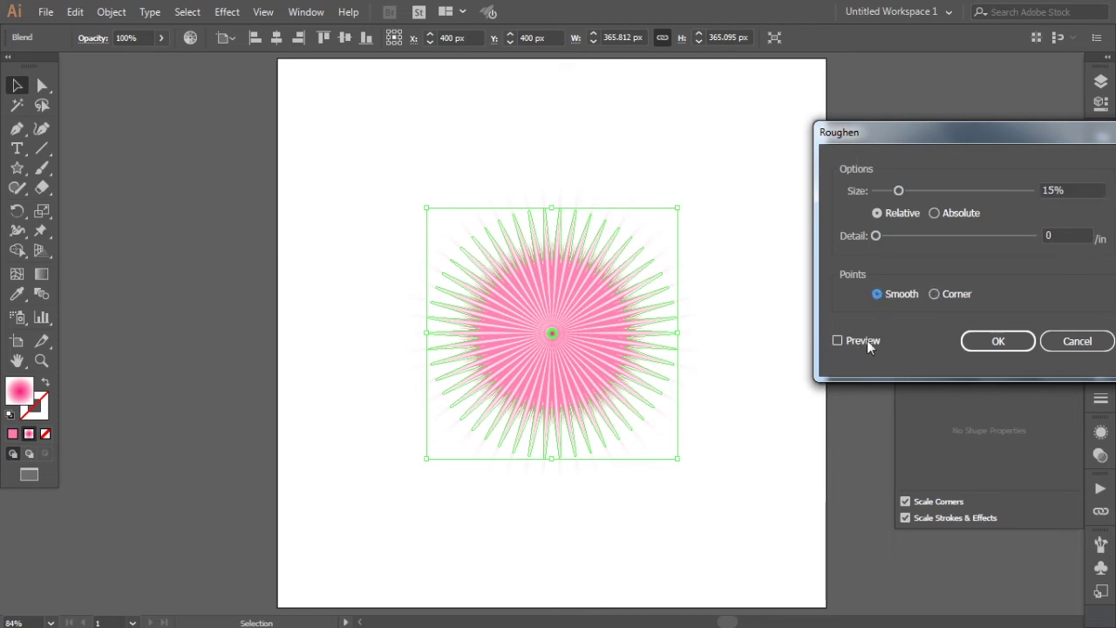
click(837, 340)
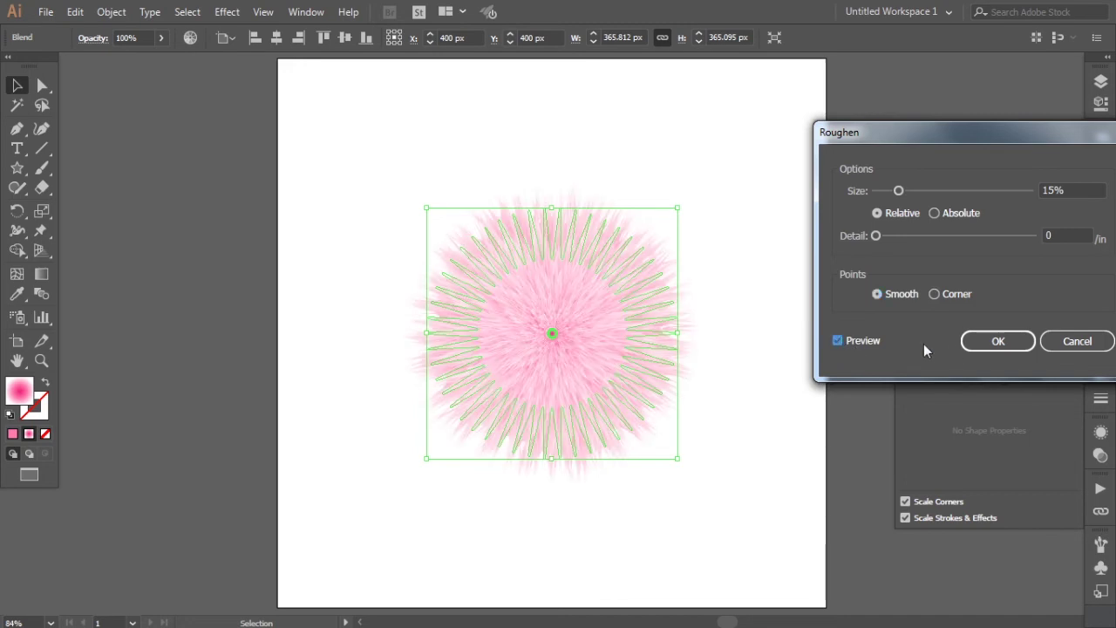
click(997, 343)
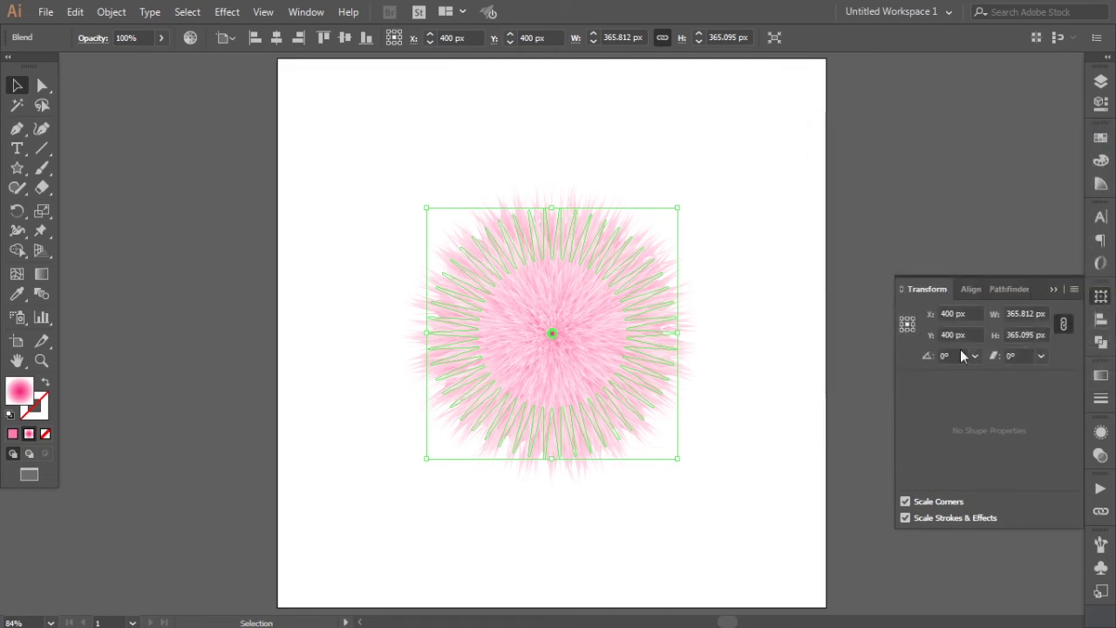
click(767, 302)
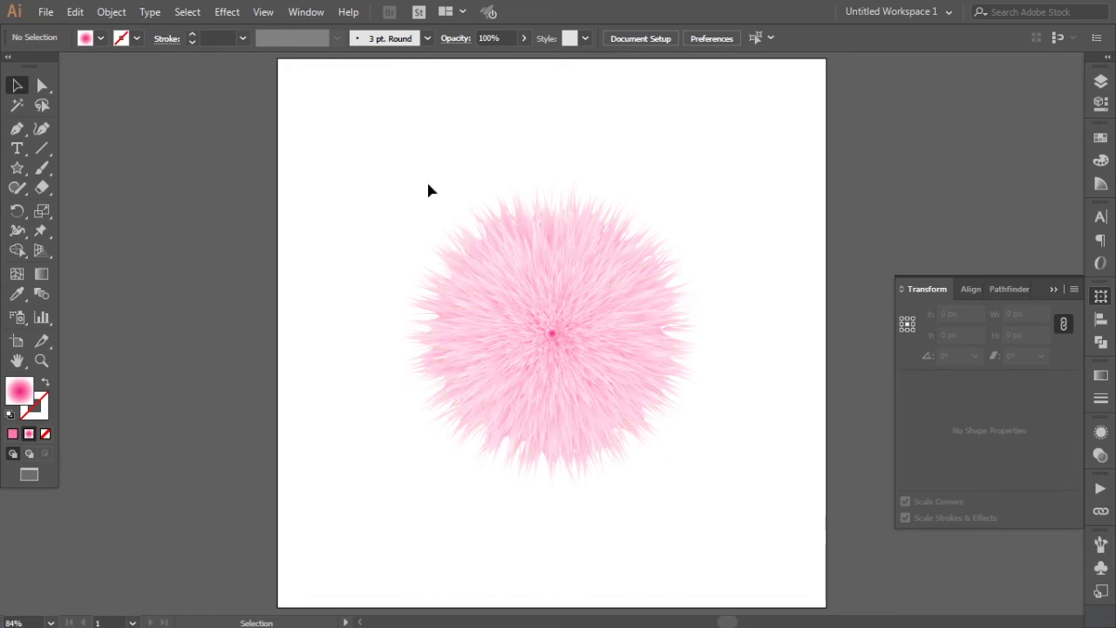
Step: Move the light-pink-to-white gradient midpoint to 68.48% so the pink spreads further outward
click(479, 252)
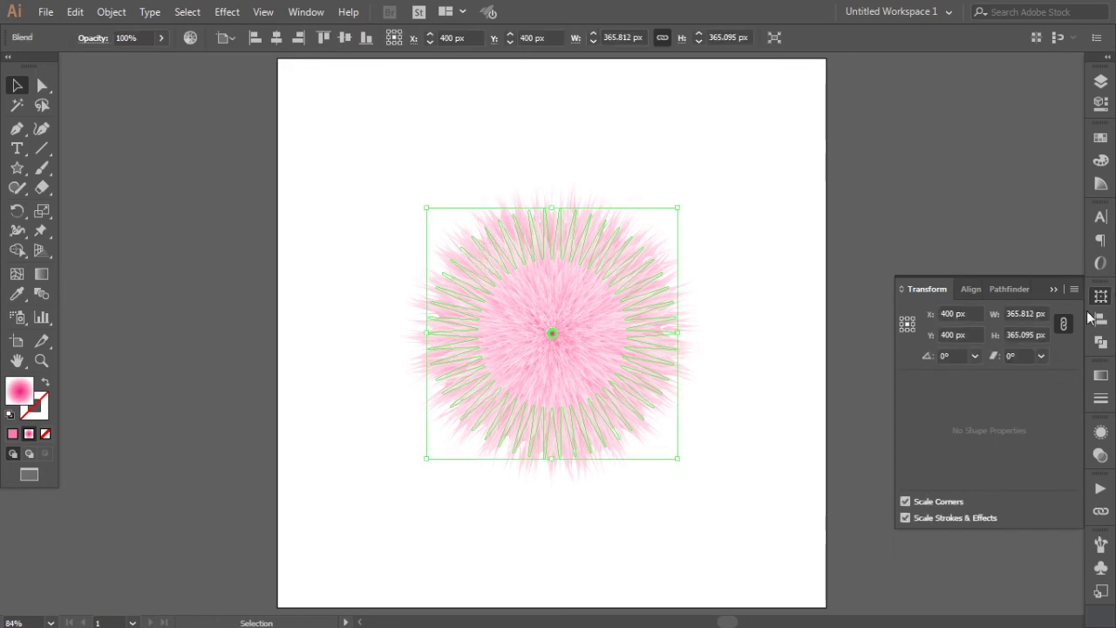
click(1102, 376)
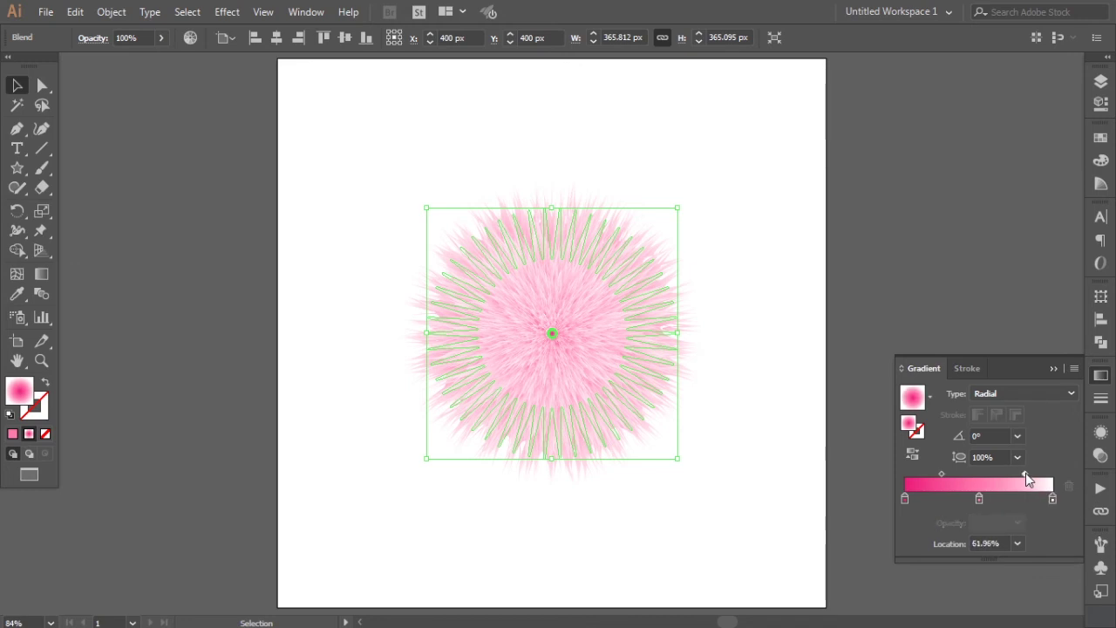
drag(1017, 474, 1030, 475)
click(980, 499)
click(755, 316)
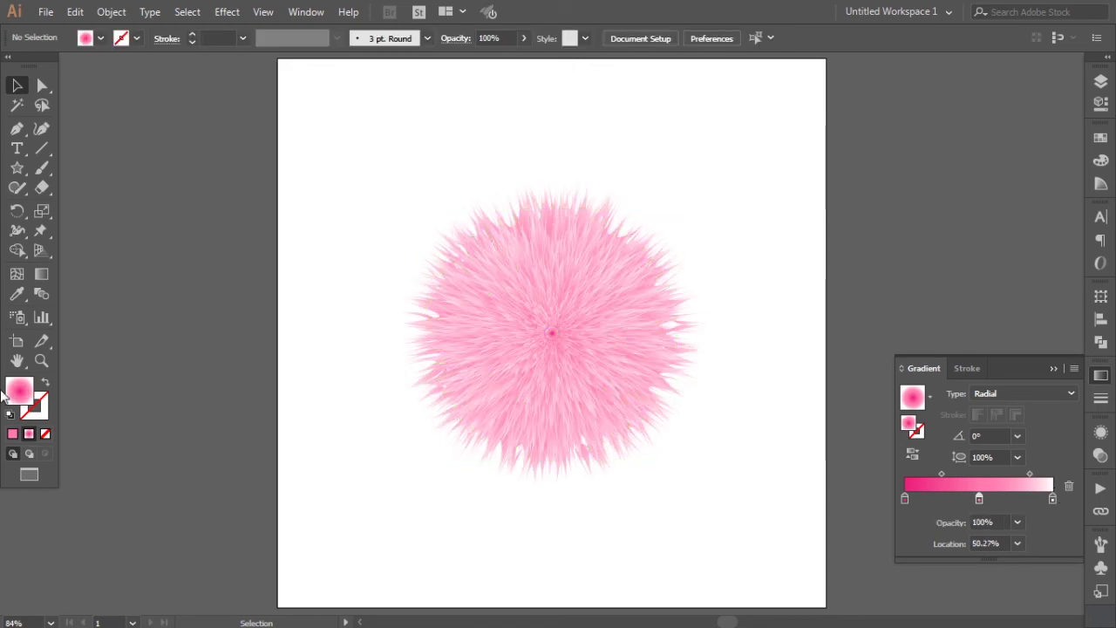
click(40, 361)
mouse_move(367, 165)
mouse_down()
mouse_move(755, 506)
mouse_move(747, 526)
mouse_move(766, 512)
mouse_up()
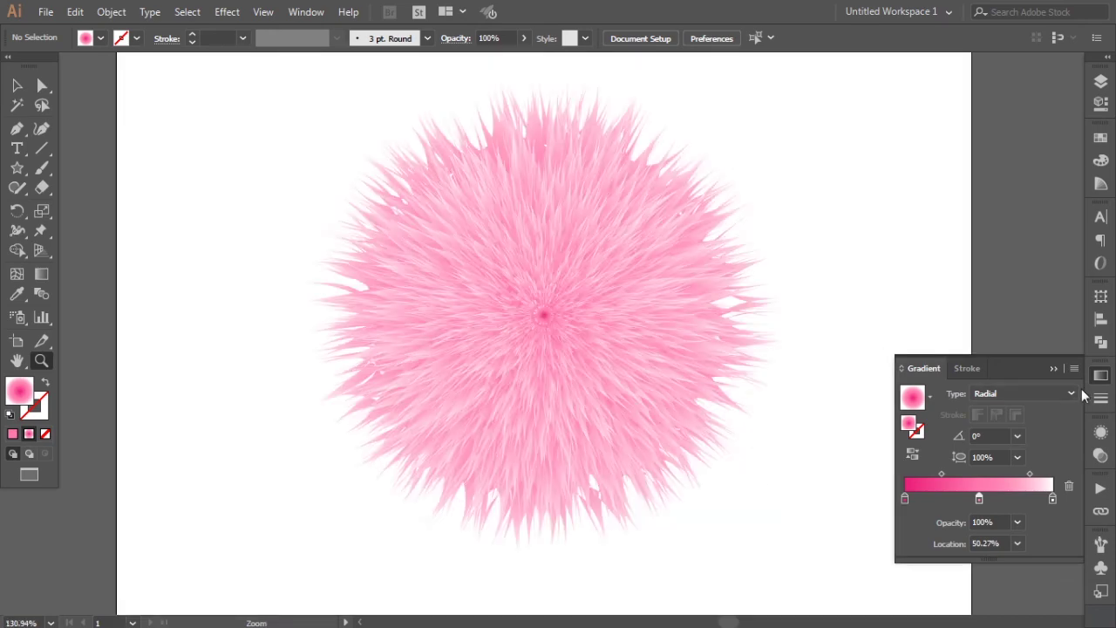
Step: Collapse the Gradient panel and return to the Selection tool
click(1054, 368)
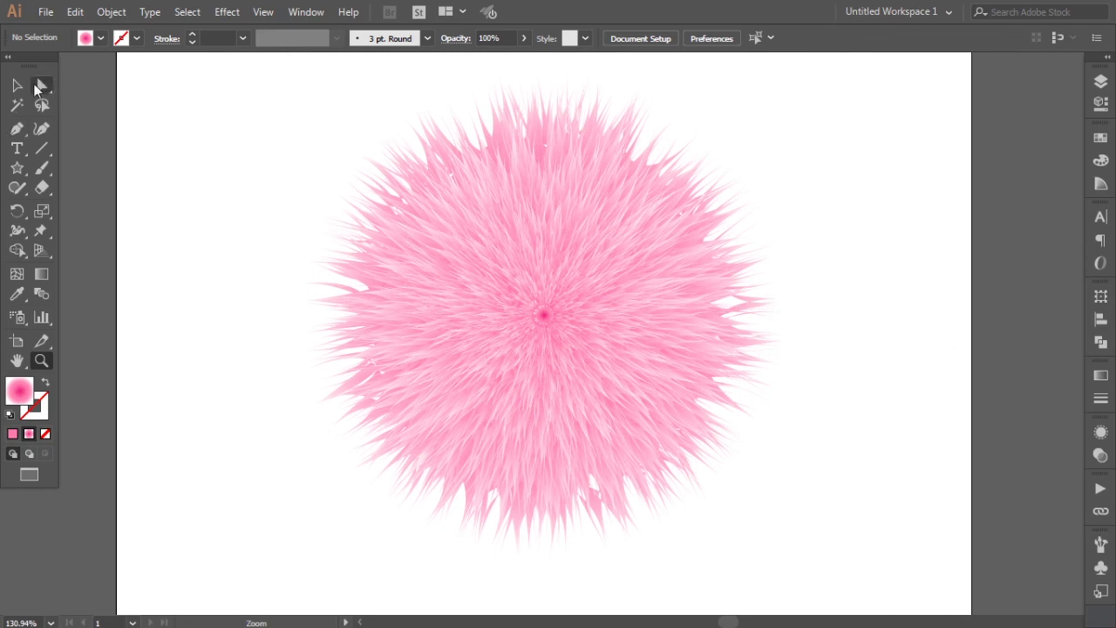
click(16, 85)
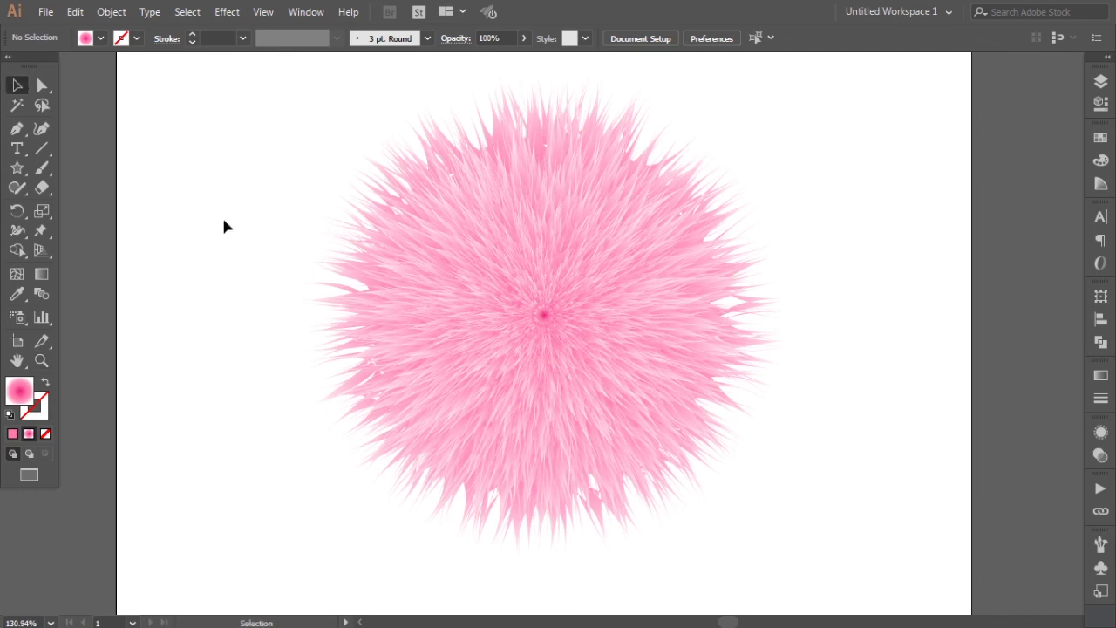